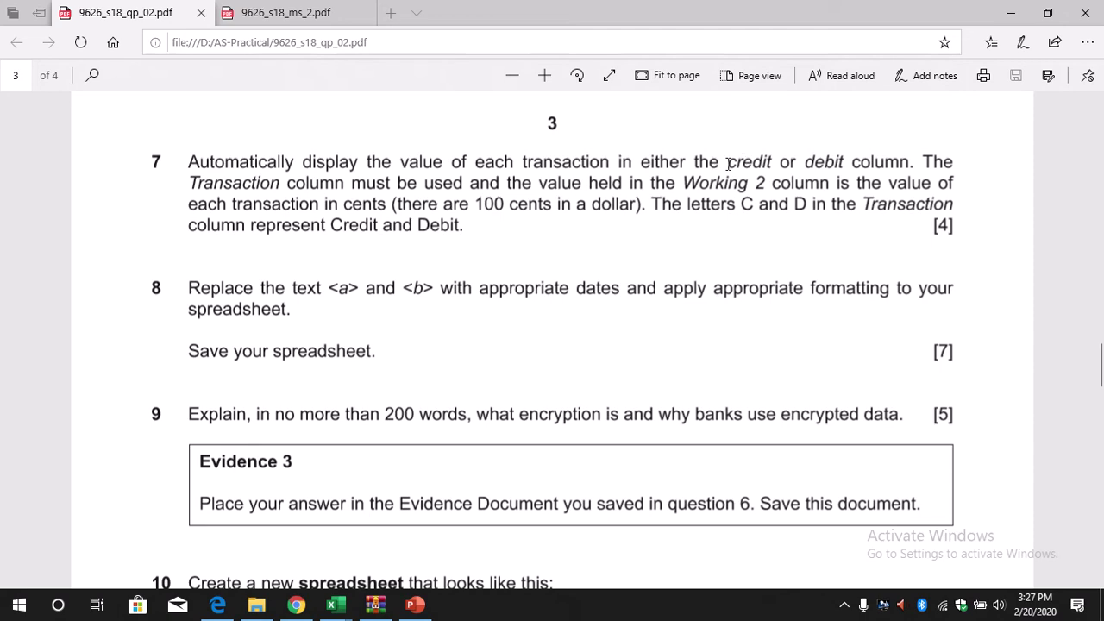
Highlight the Credit/Debit column phrase in the question paper, then switch to the 186encrypted workbook
{"action": "left_click_drag", "start_coordinate": [728, 162], "coordinate": [871, 163]}
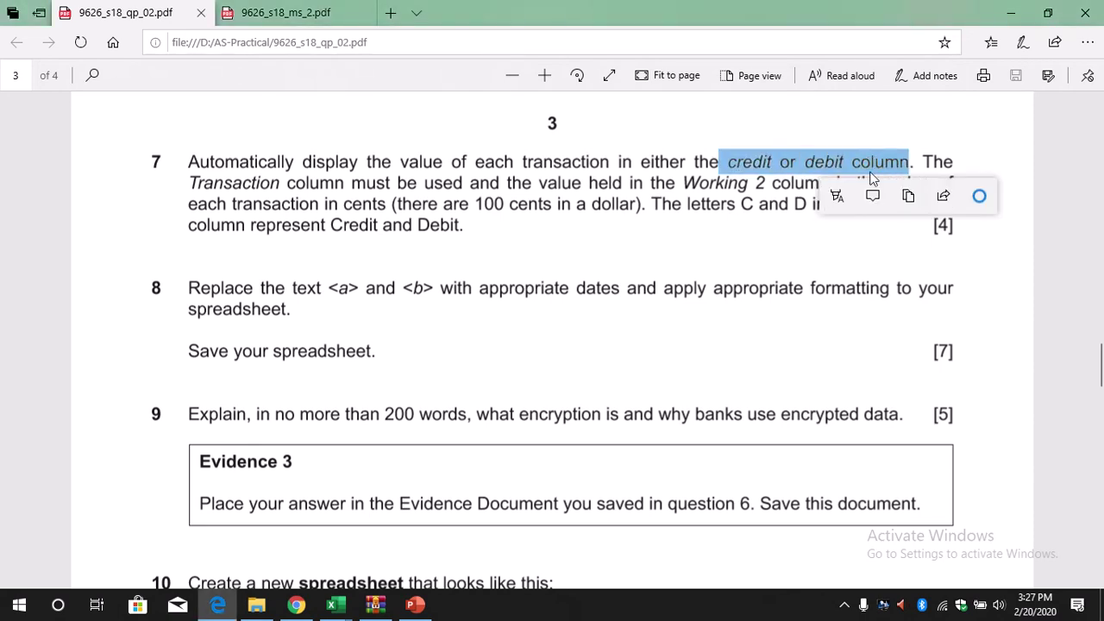
{"action": "left_click", "coordinate": [751, 231]}
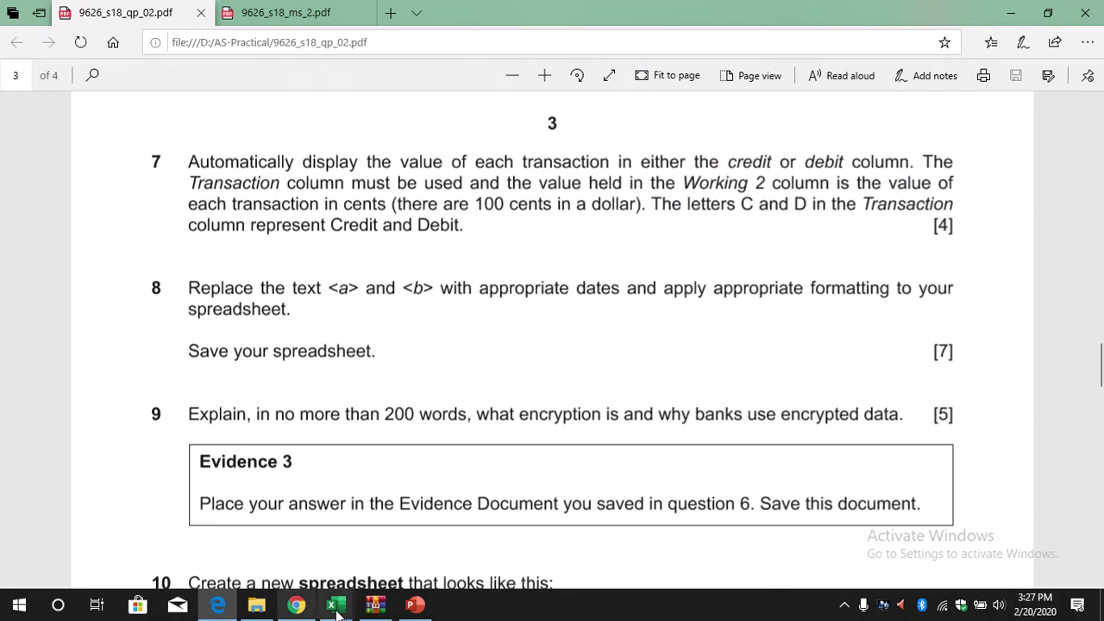
{"action": "mouse_move", "coordinate": [333, 604]}
{"action": "left_click", "coordinate": [358, 565]}
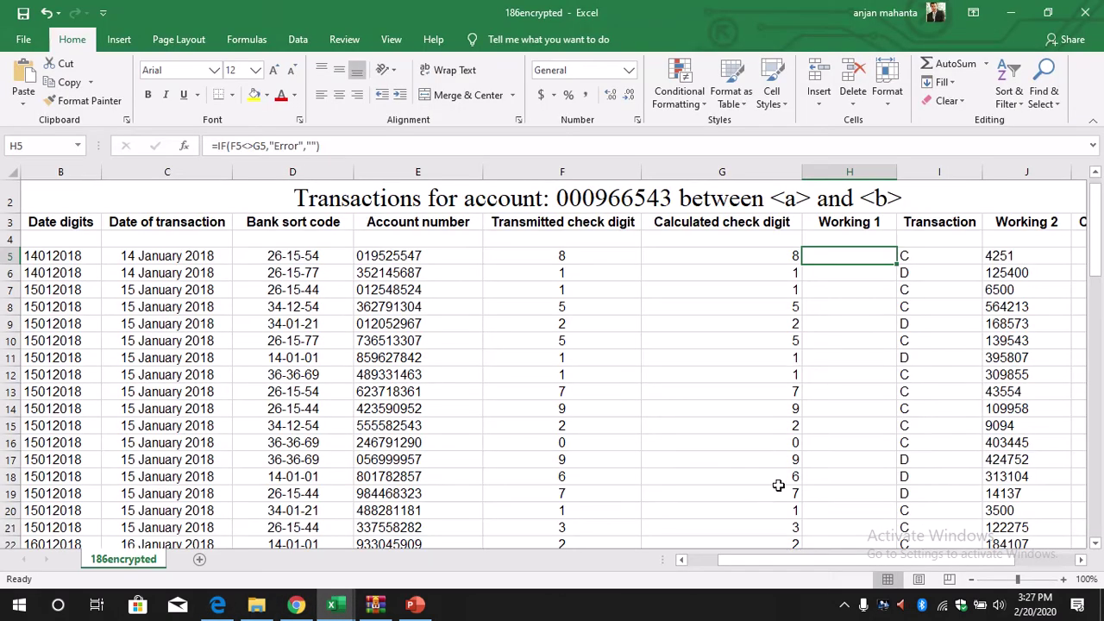
{"action": "left_click_drag", "start_coordinate": [756, 561], "coordinate": [814, 565]}
Check the Transaction formulas in I5 and I6 beside the empty Credit/Debit cells, then highlight '100 cents in a dollar'
{"action": "left_click", "coordinate": [879, 256]}
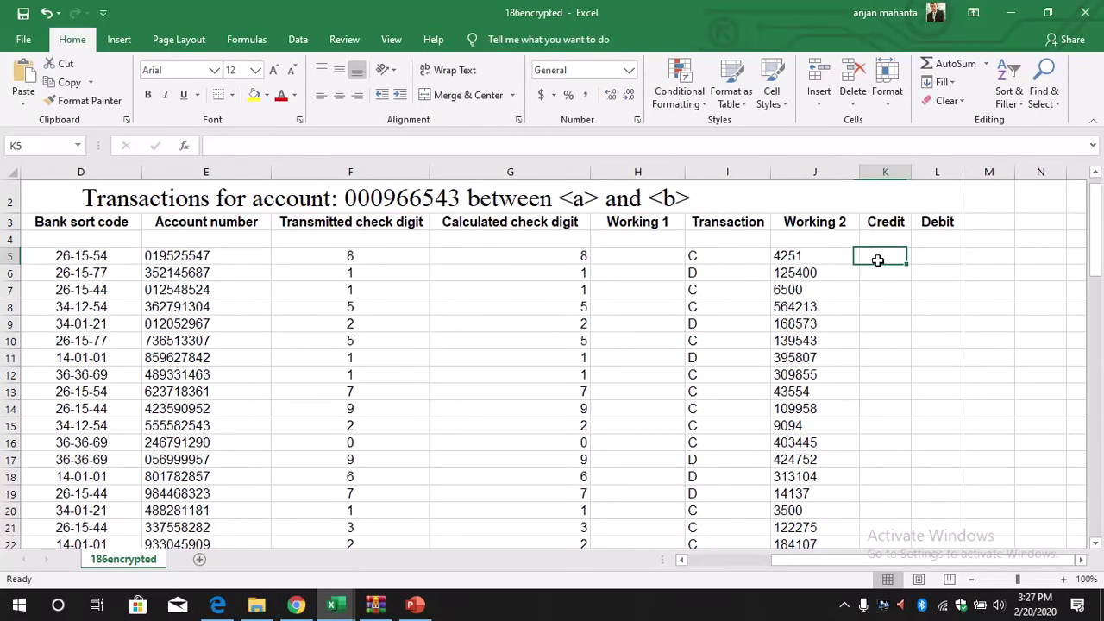
{"action": "left_click", "coordinate": [742, 256]}
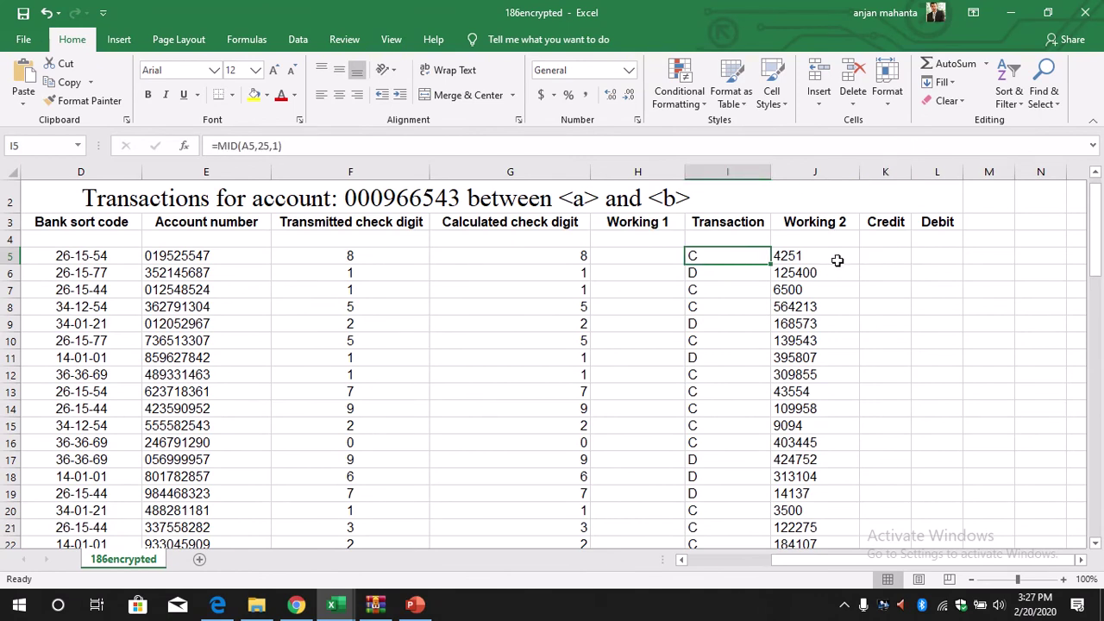
{"action": "left_click", "coordinate": [885, 257]}
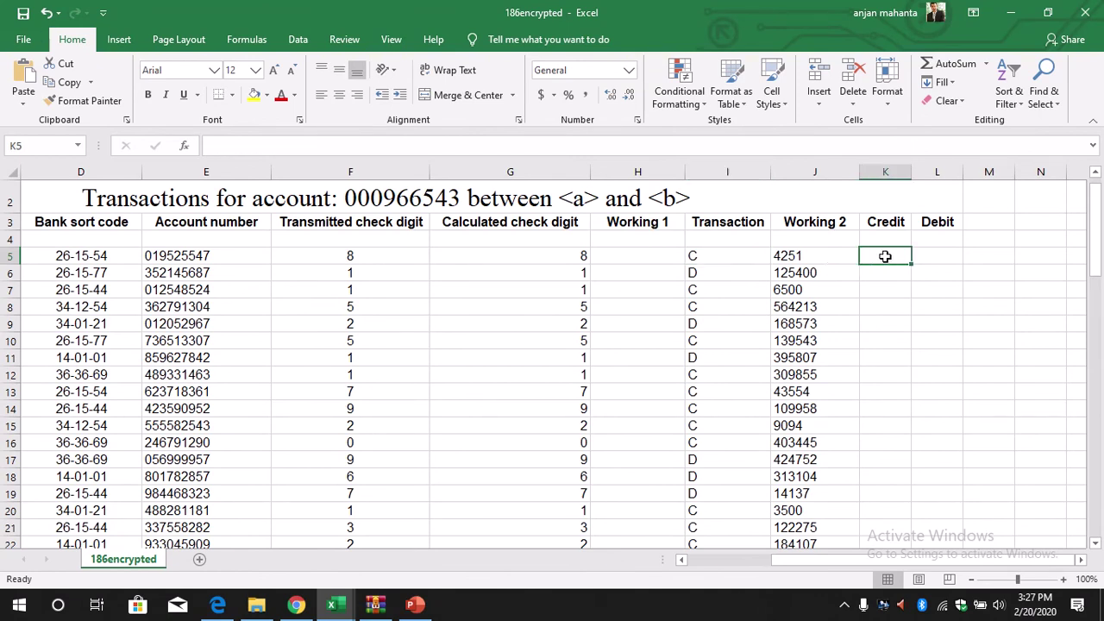
{"action": "left_click", "coordinate": [708, 273]}
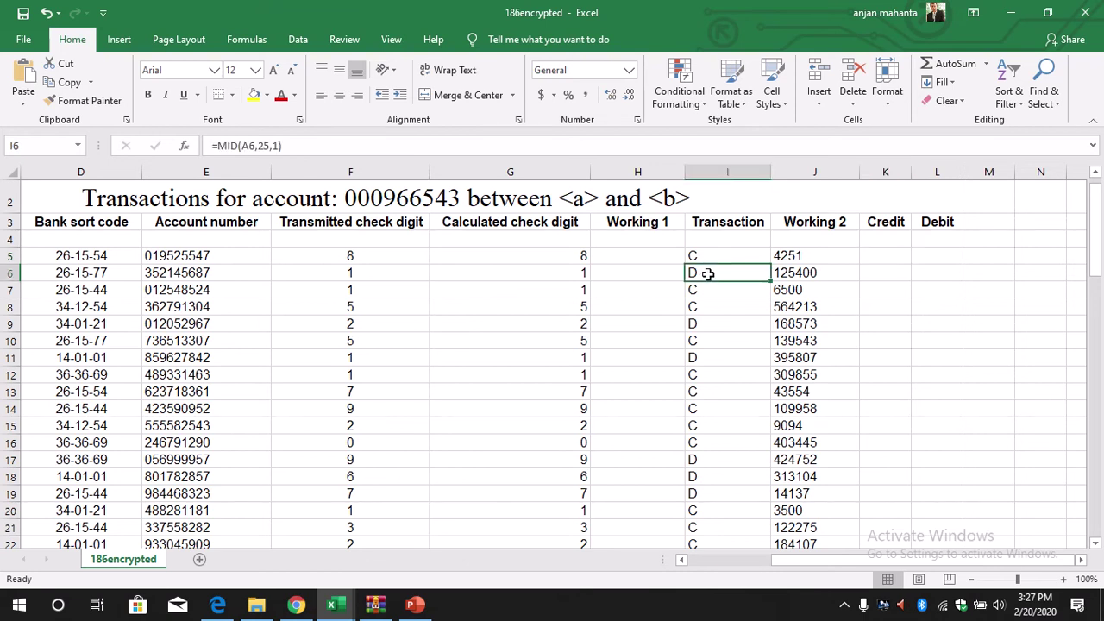
{"action": "left_click", "coordinate": [937, 274]}
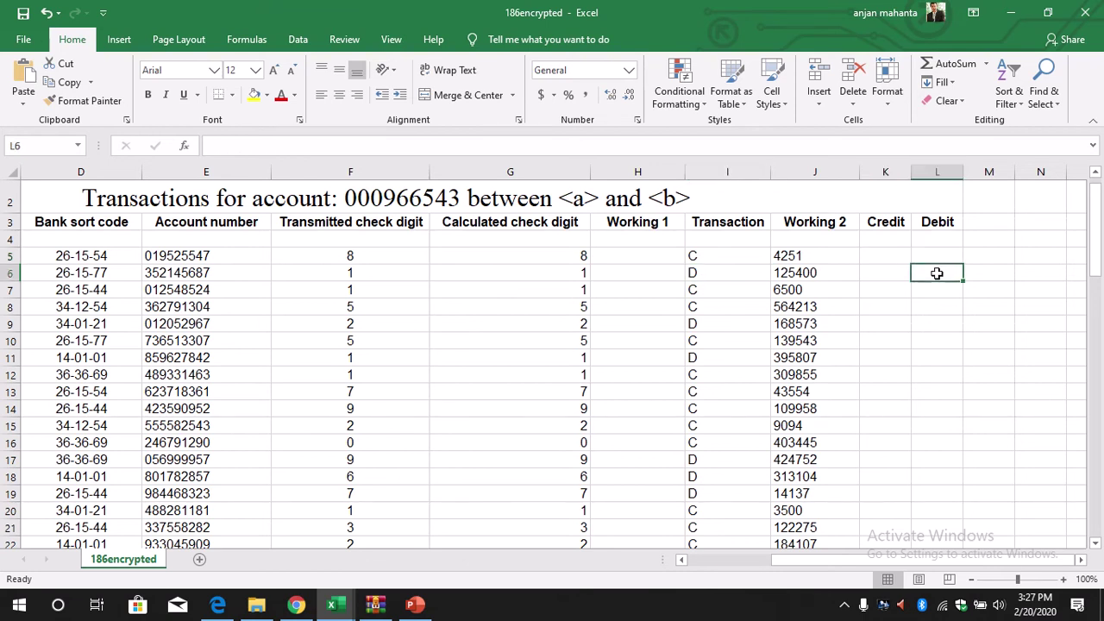
{"action": "left_click", "coordinate": [887, 257]}
{"action": "left_click", "coordinate": [218, 605]}
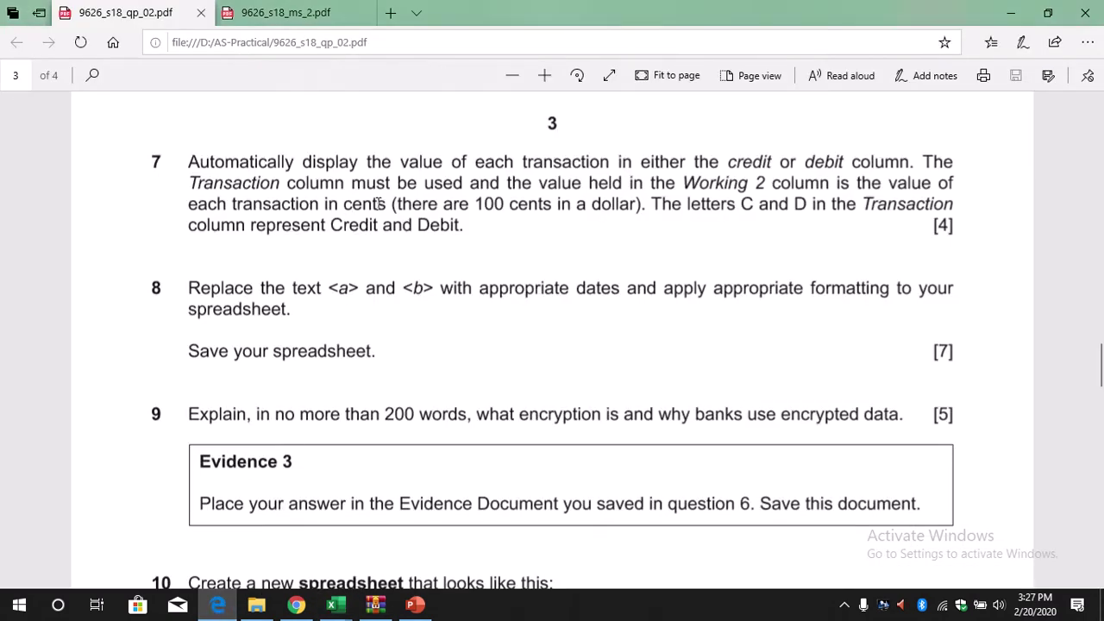
{"action": "left_click_drag", "start_coordinate": [473, 202], "coordinate": [617, 216]}
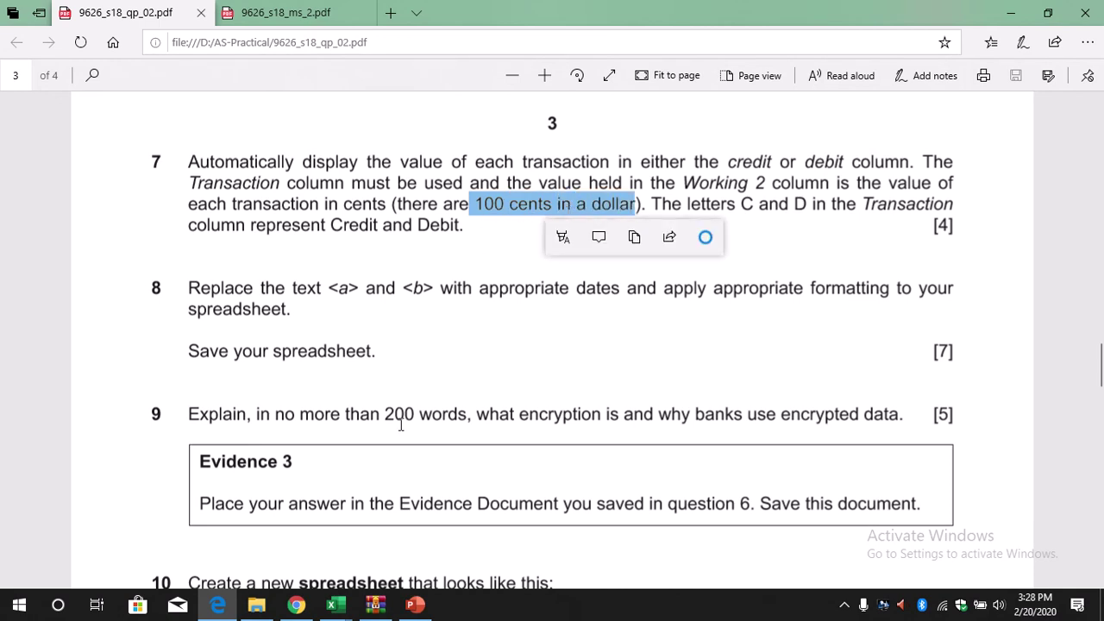
Copy the formula =IF(I5="C",J5/100,"") from cell K5 of the decrypt_anjan workbook
{"action": "mouse_move", "coordinate": [331, 603]}
{"action": "left_click", "coordinate": [215, 543]}
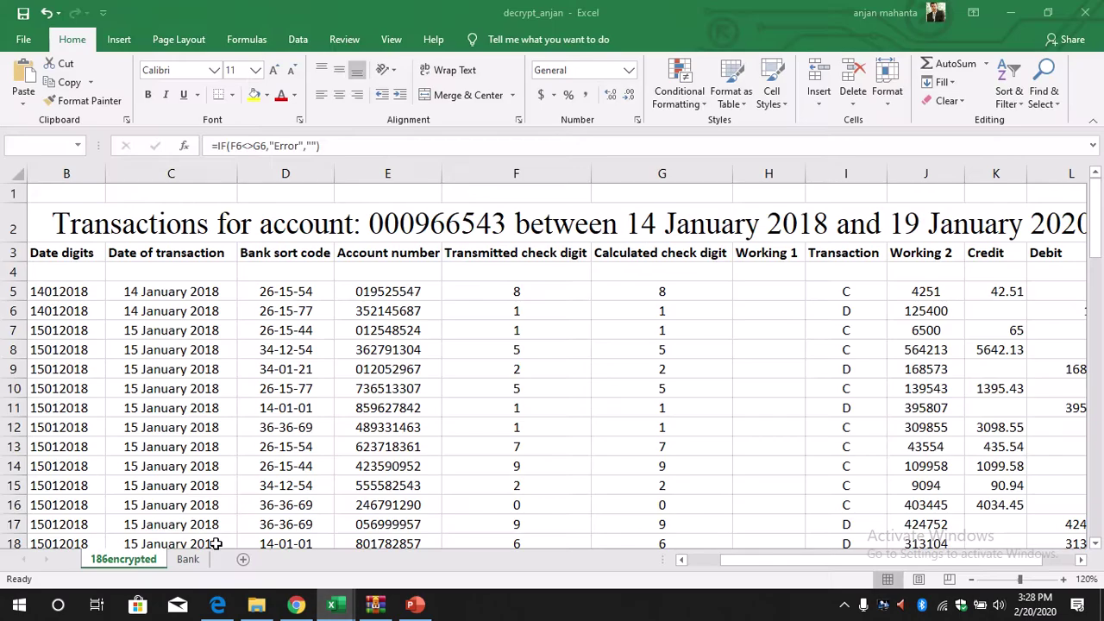
{"action": "left_click_drag", "start_coordinate": [772, 563], "coordinate": [797, 561]}
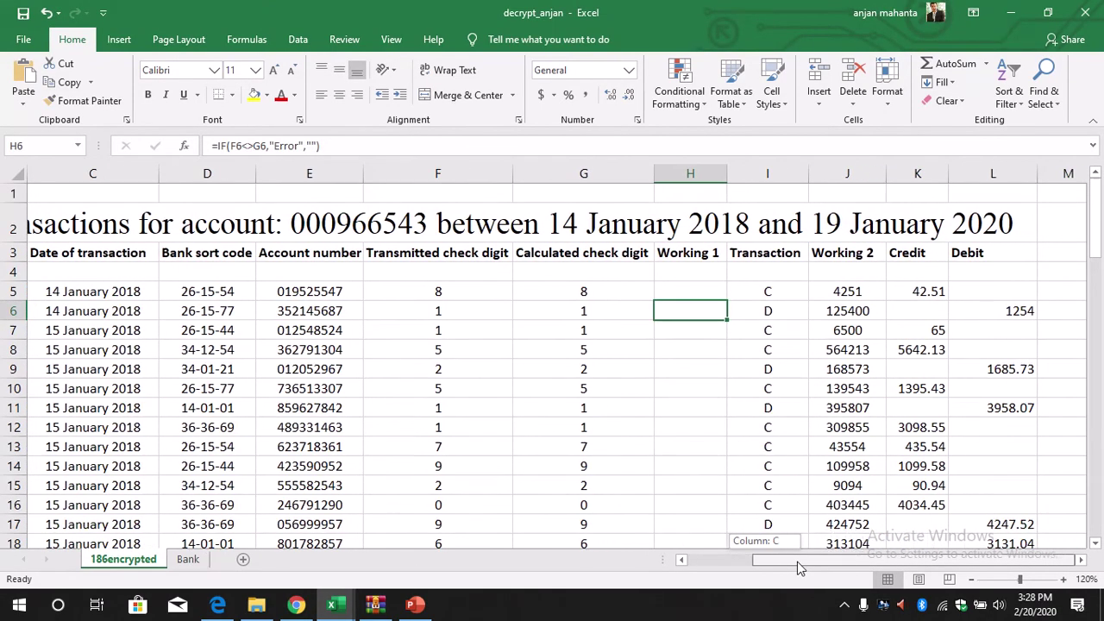
{"action": "left_click", "coordinate": [929, 296]}
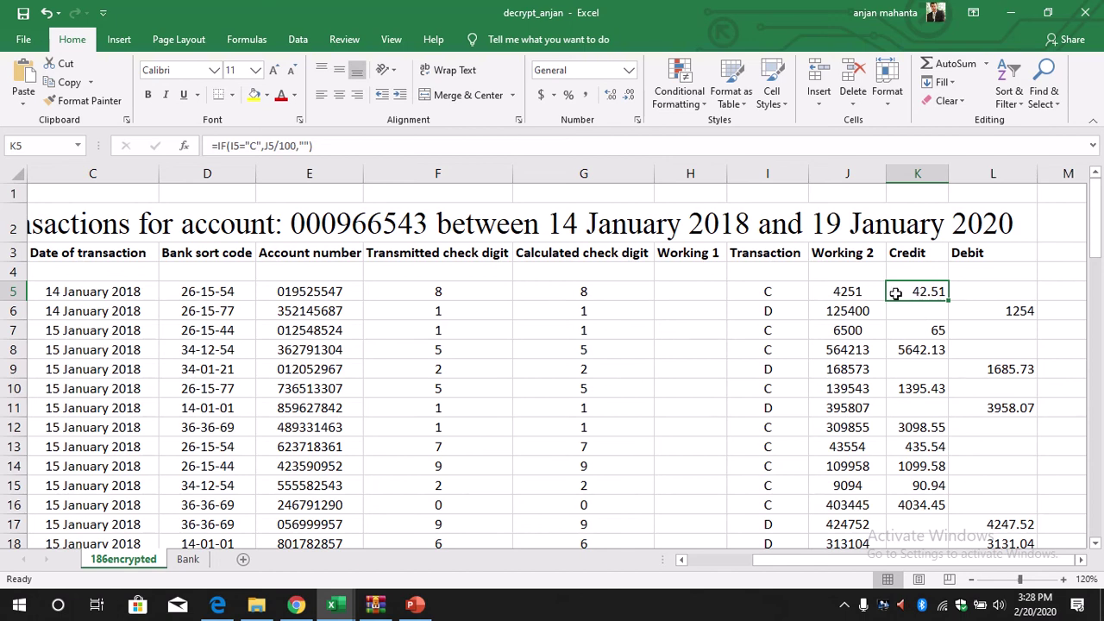
{"action": "left_click_drag", "start_coordinate": [321, 144], "coordinate": [215, 145]}
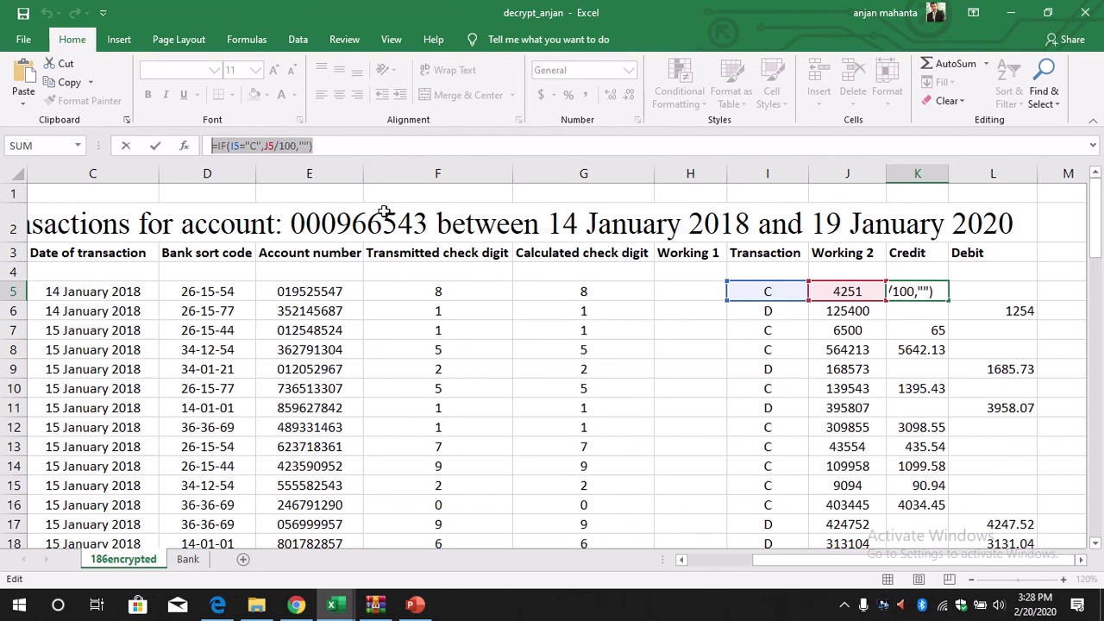
{"action": "key", "text": "Return"}
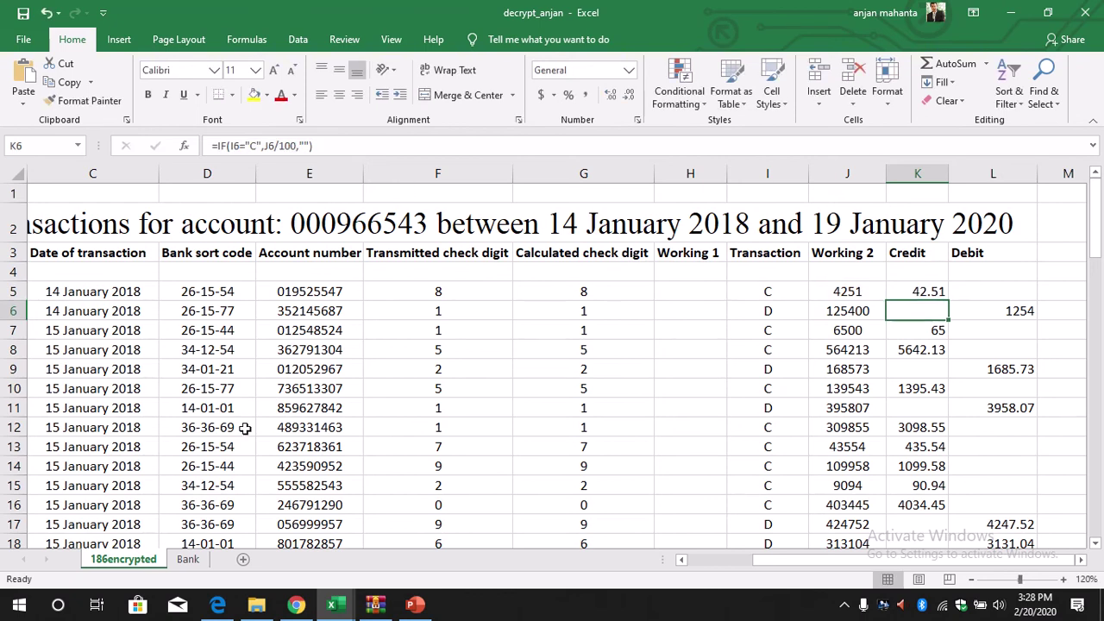
Paste the Credit formula into K5 of 186encrypted and fill it down to K80
{"action": "mouse_move", "coordinate": [332, 603]}
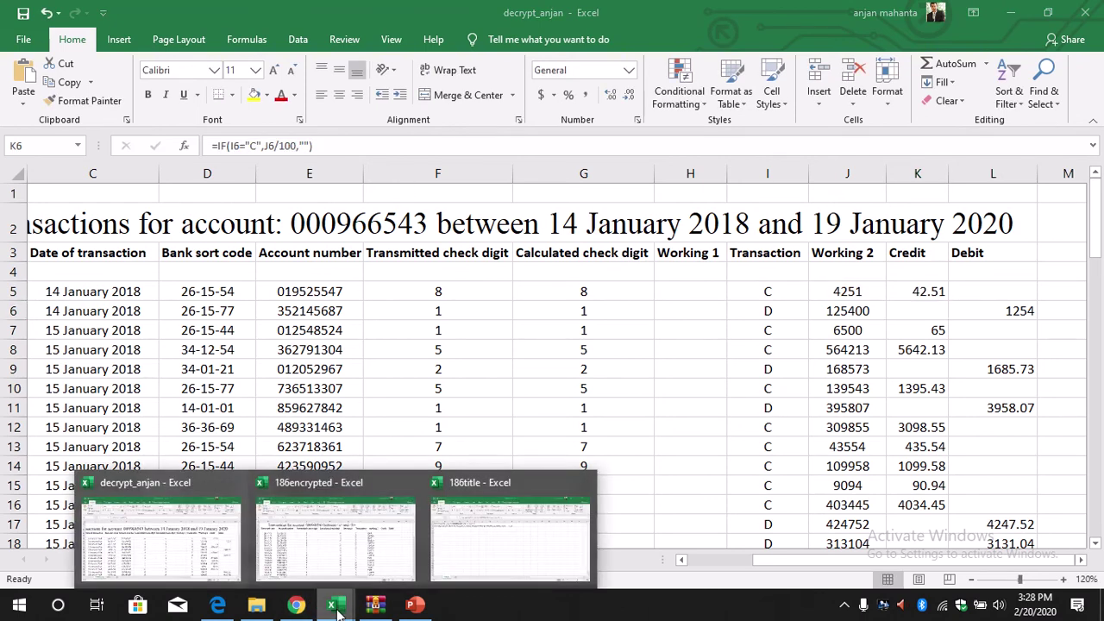
{"action": "left_click", "coordinate": [384, 535]}
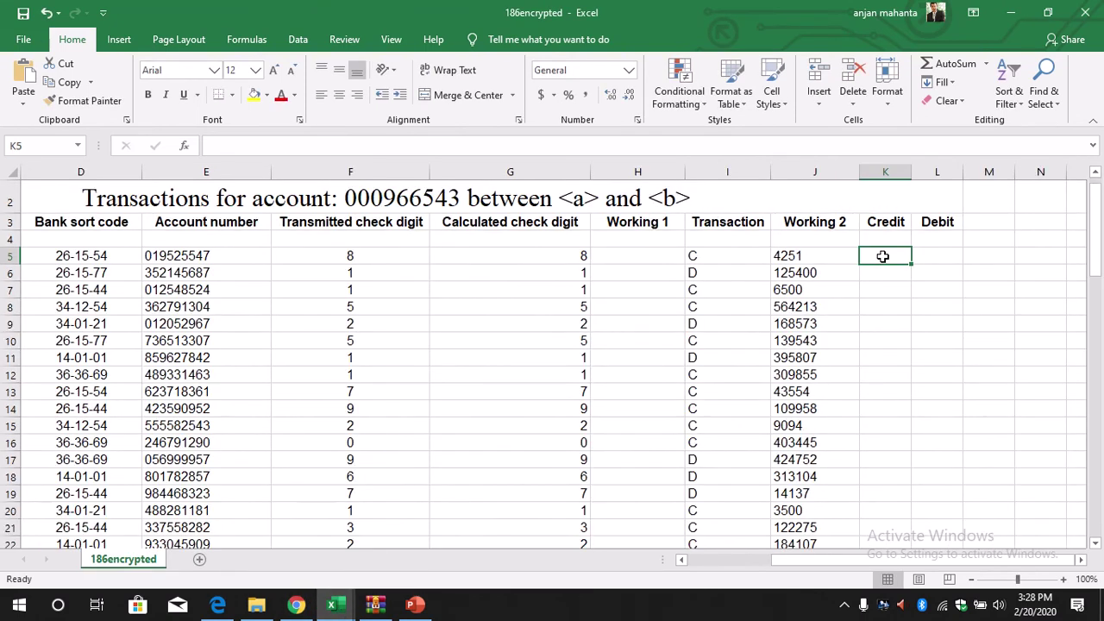
{"action": "key", "text": "ctrl+v"}
{"action": "key", "text": "Return"}
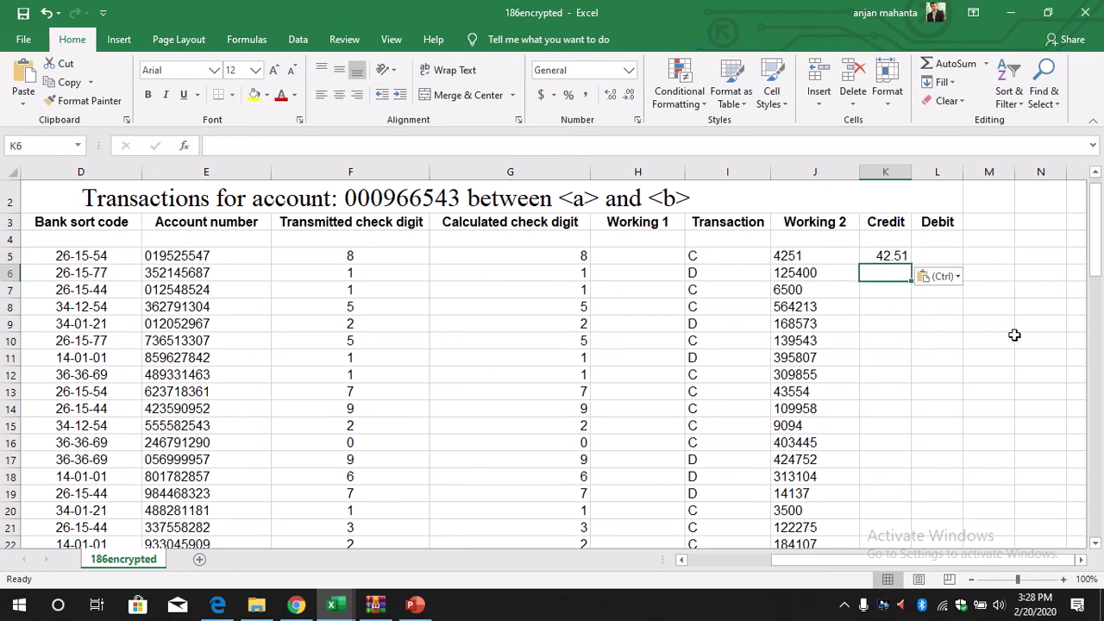
{"action": "left_click", "coordinate": [894, 255]}
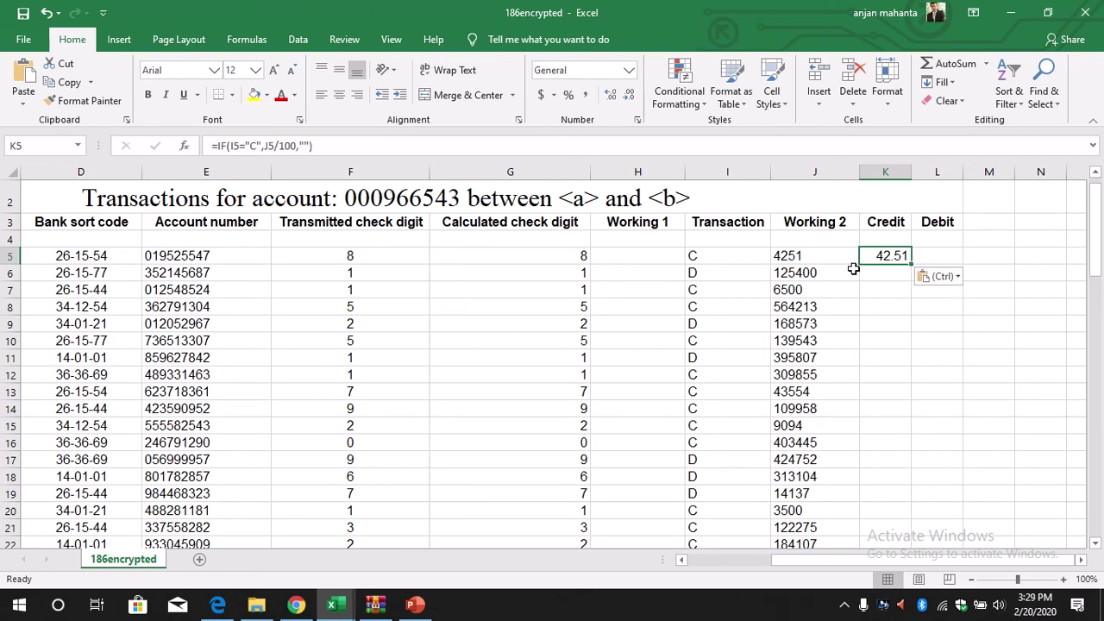
{"action": "left_click_drag", "start_coordinate": [911, 264], "coordinate": [894, 501]}
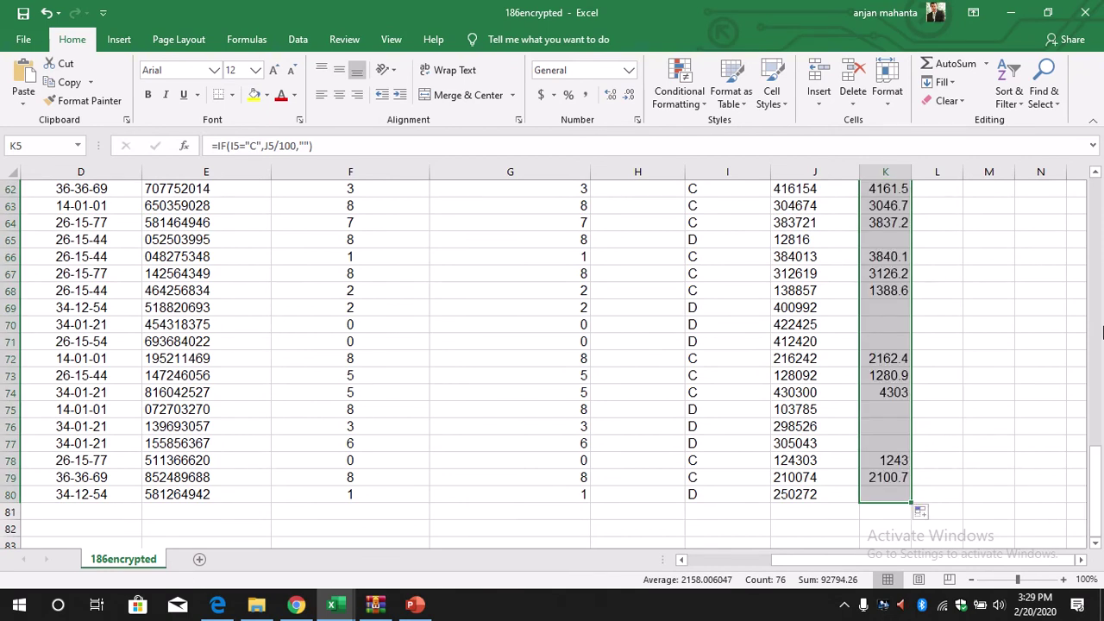
{"action": "left_click_drag", "start_coordinate": [1095, 468], "coordinate": [1097, 177]}
Put the Debit formula =IF(I5="D",J5/100,"") in L5 by adapting the copied Credit formula
{"action": "left_click", "coordinate": [945, 275]}
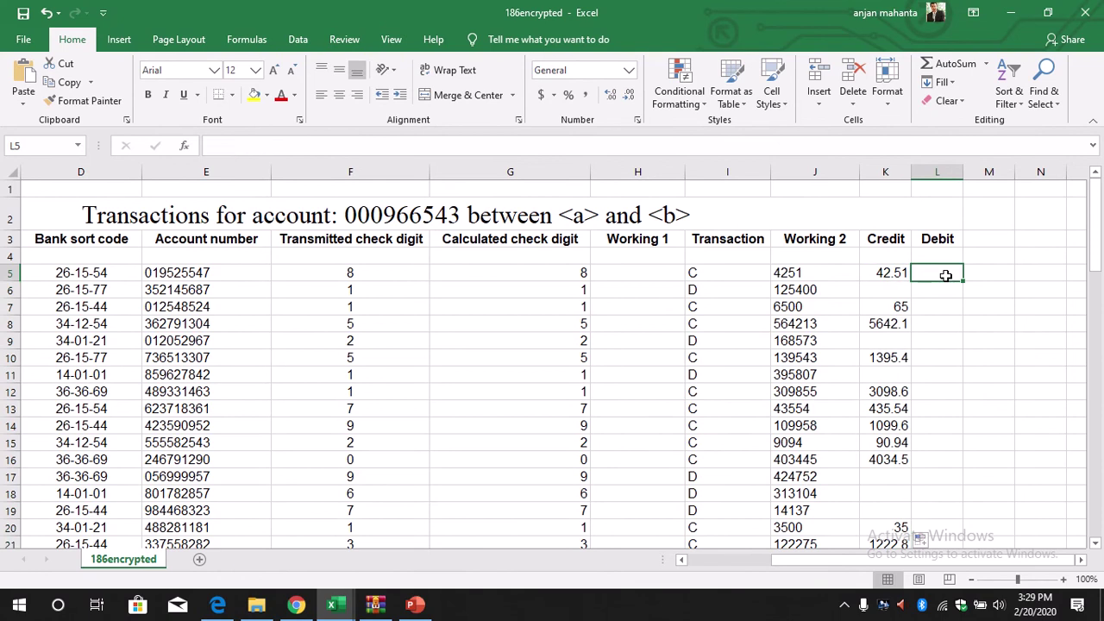
{"action": "left_click", "coordinate": [895, 273]}
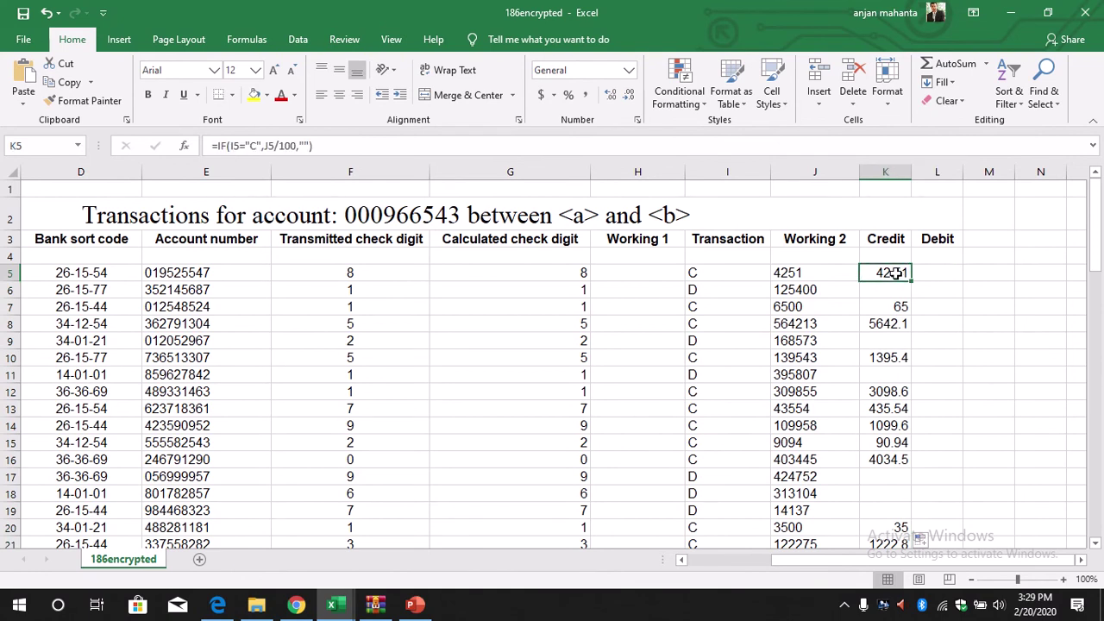
{"action": "left_click_drag", "start_coordinate": [316, 145], "coordinate": [211, 145]}
{"action": "key", "text": "ctrl+c"}
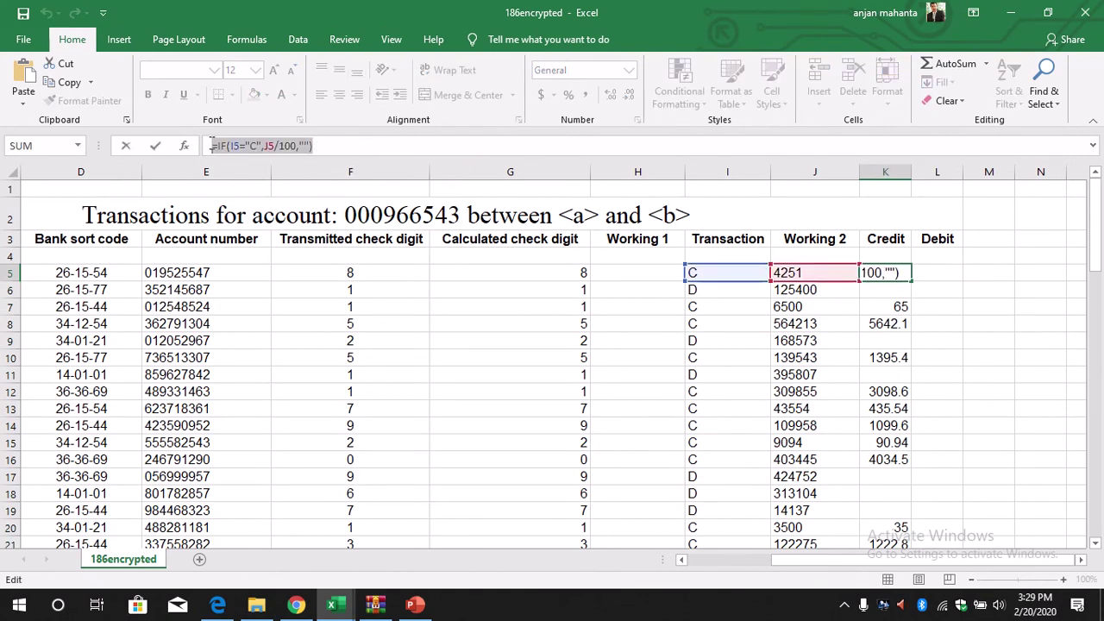
{"action": "key", "text": "Return"}
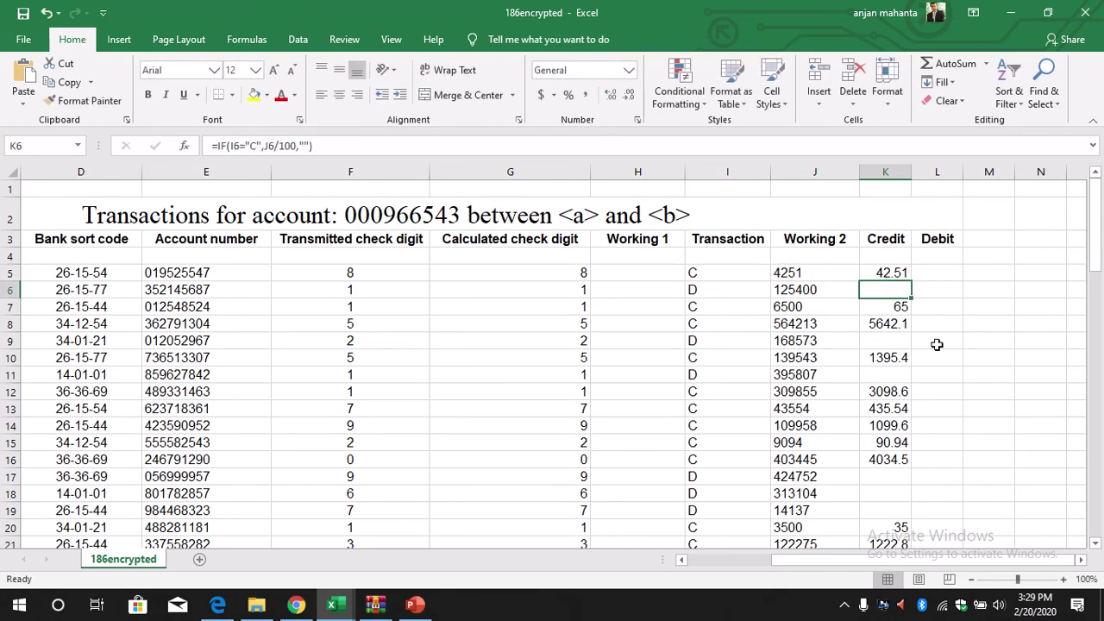
{"action": "left_click", "coordinate": [943, 272]}
{"action": "key", "text": "ctrl+v"}
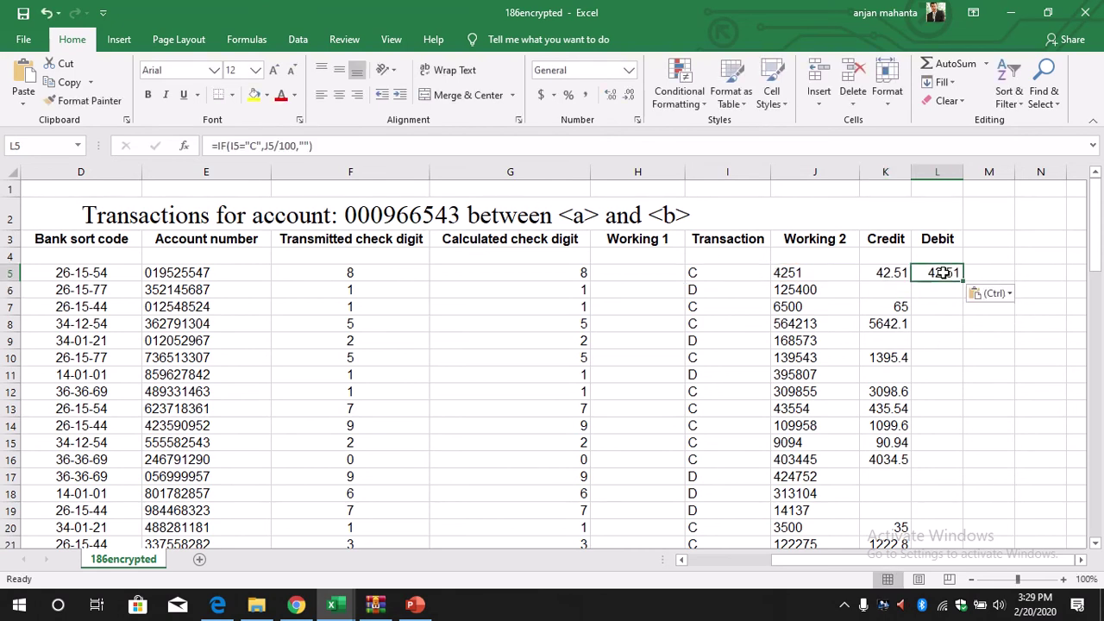
{"action": "left_click", "coordinate": [258, 146]}
{"action": "key", "text": "BackSpace"}
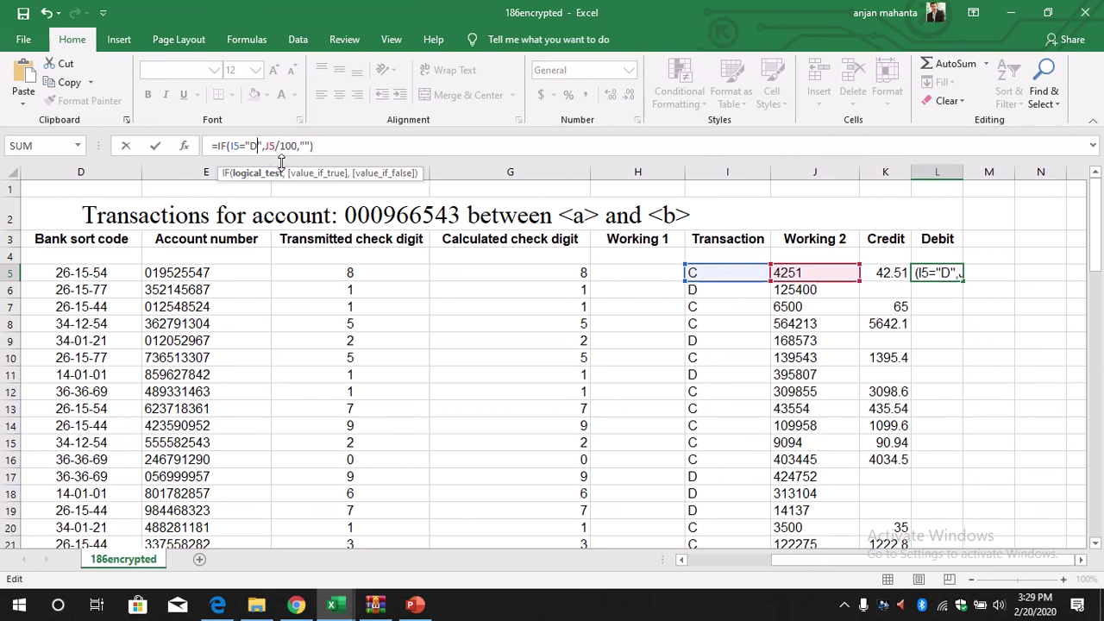
{"action": "key", "text": "Return"}
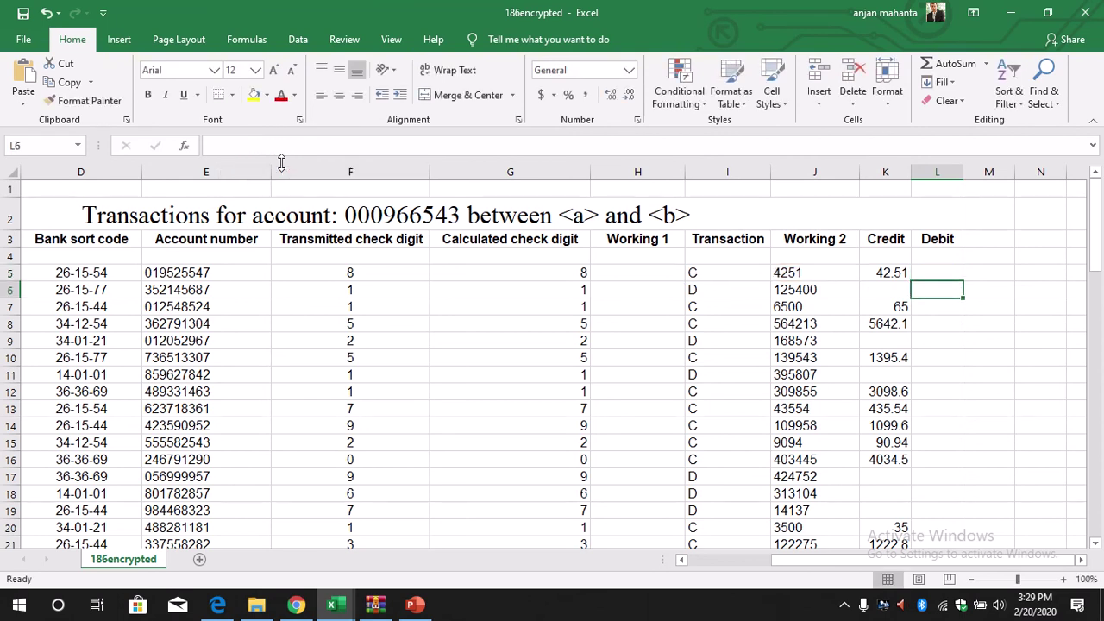
Fill the Debit formula down to L80 and verify the K5 and L5 formulas
{"action": "left_click", "coordinate": [943, 276]}
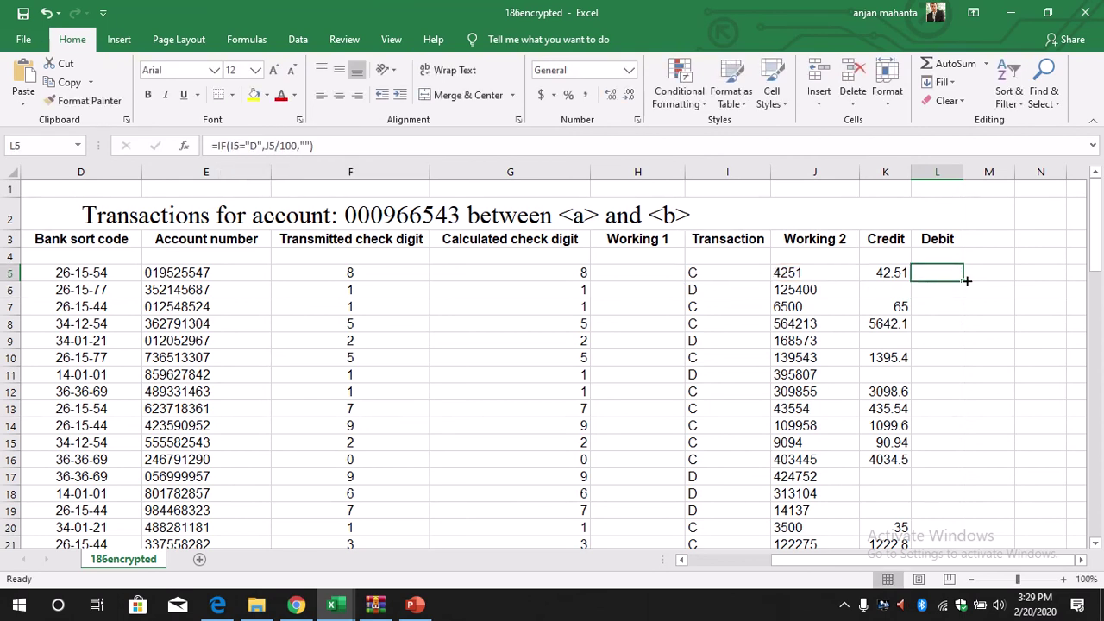
{"action": "left_click_drag", "start_coordinate": [963, 280], "coordinate": [944, 421]}
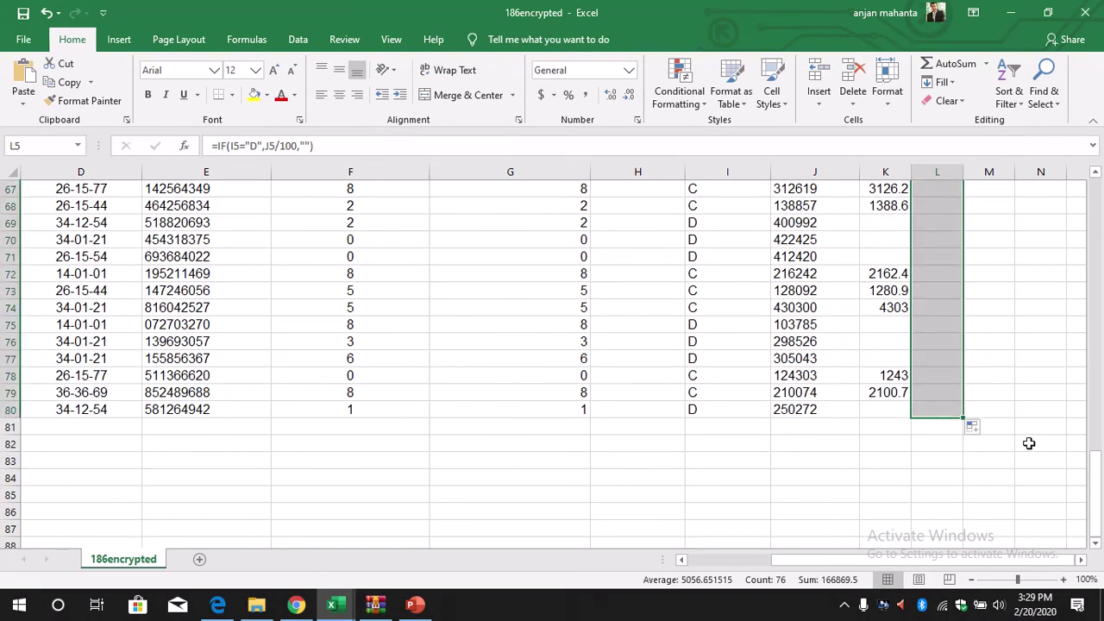
{"action": "left_click", "coordinate": [1096, 493]}
{"action": "left_click_drag", "start_coordinate": [1100, 395], "coordinate": [1100, 285]}
{"action": "left_click_drag", "start_coordinate": [1100, 224], "coordinate": [1100, 207]}
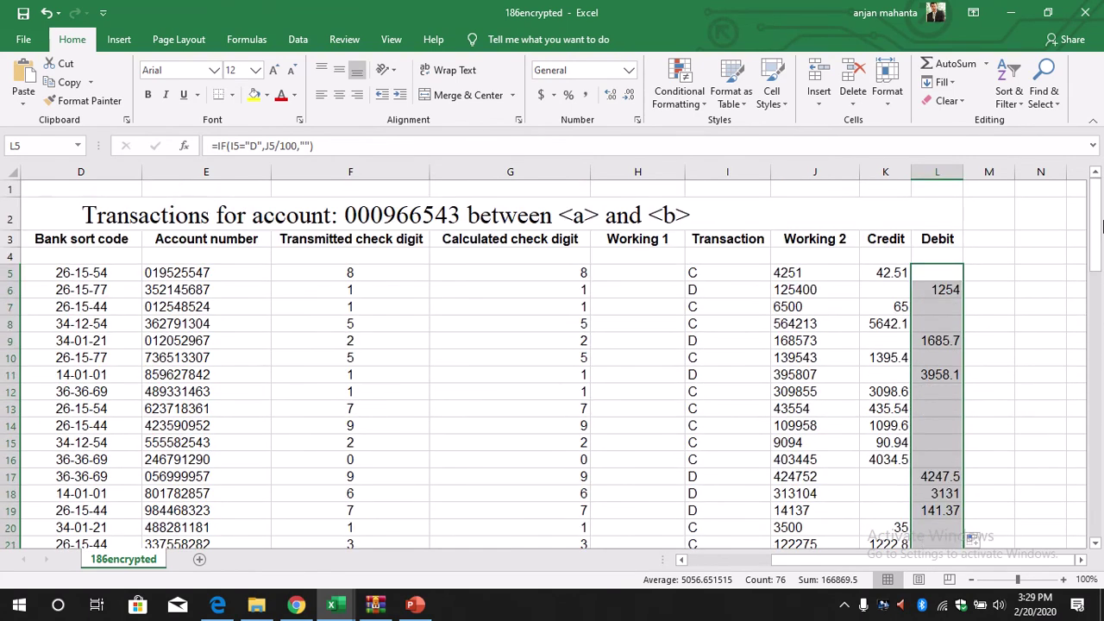
{"action": "left_click", "coordinate": [986, 302]}
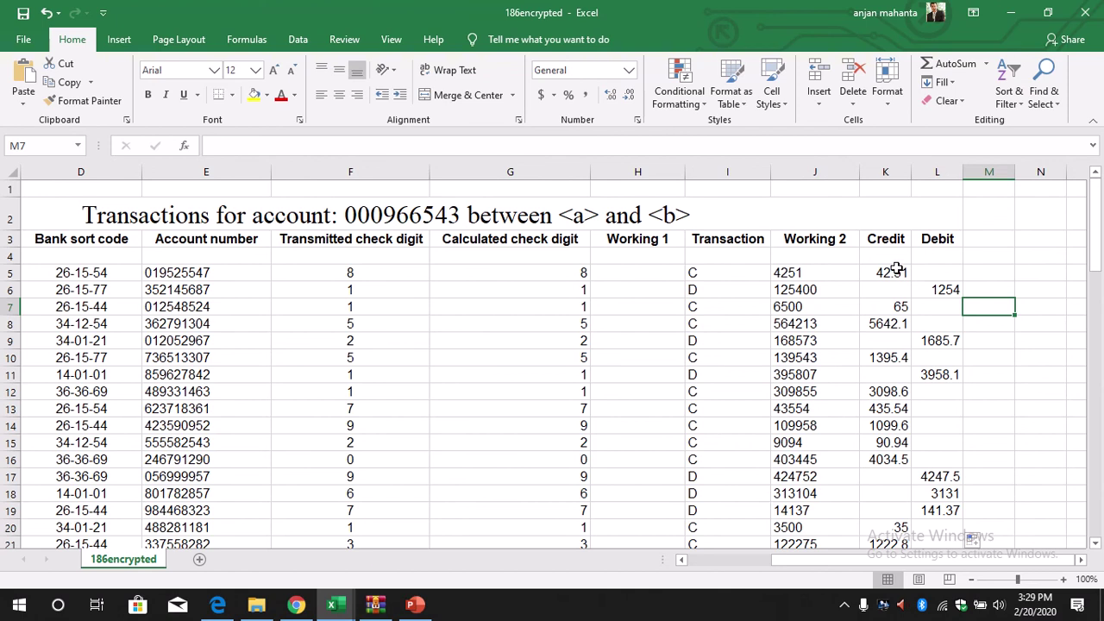
{"action": "left_click", "coordinate": [891, 274]}
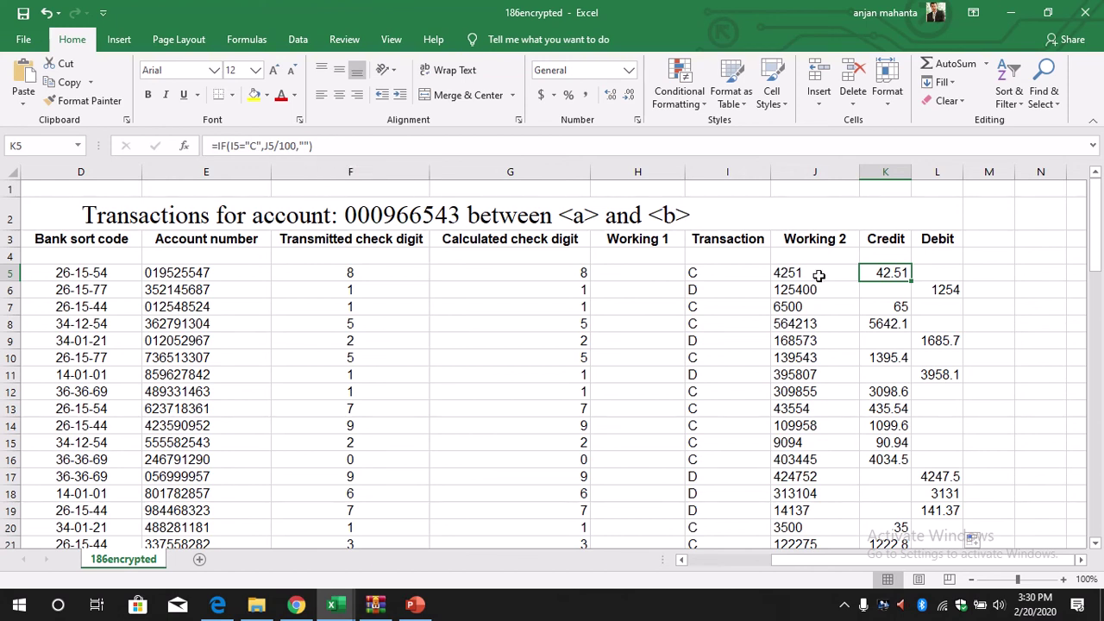
{"action": "left_click", "coordinate": [945, 275]}
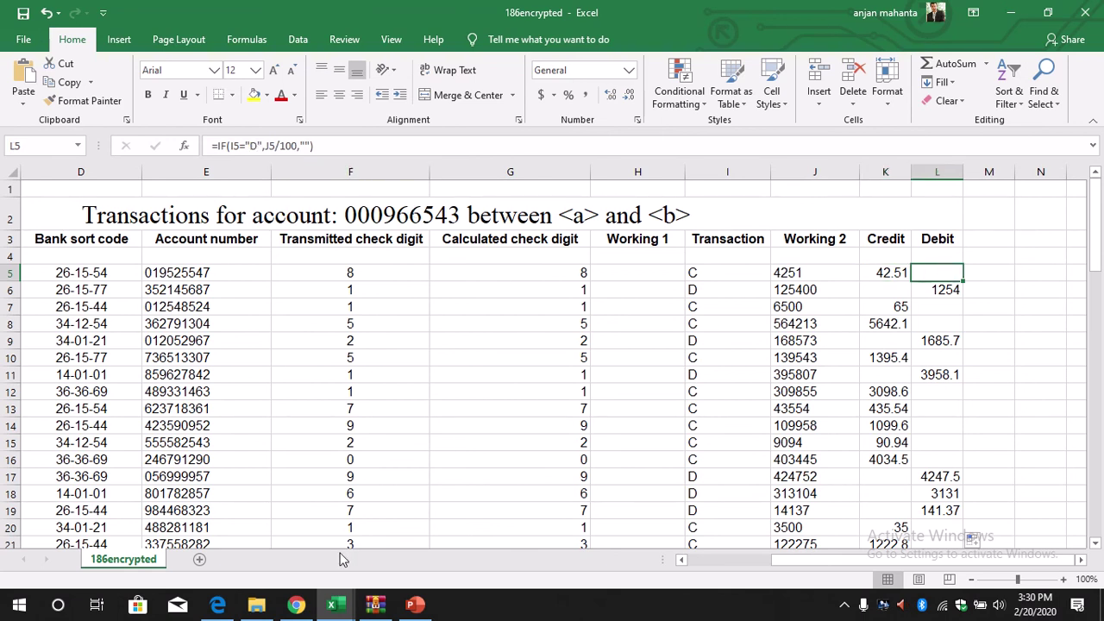
{"action": "left_click", "coordinate": [219, 606]}
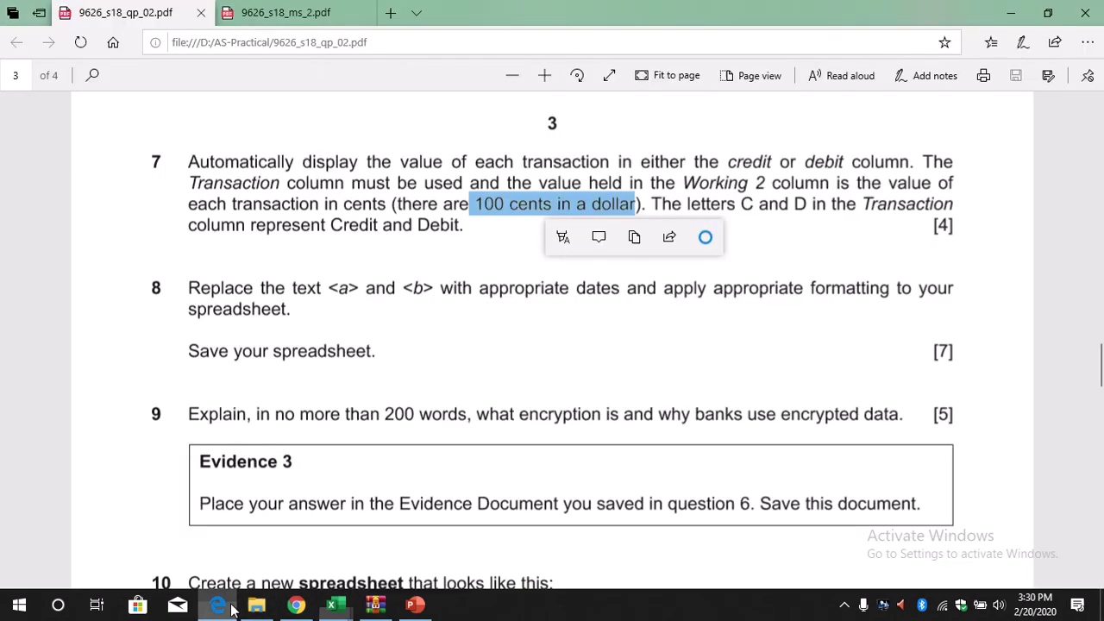
{"action": "left_click", "coordinate": [488, 235]}
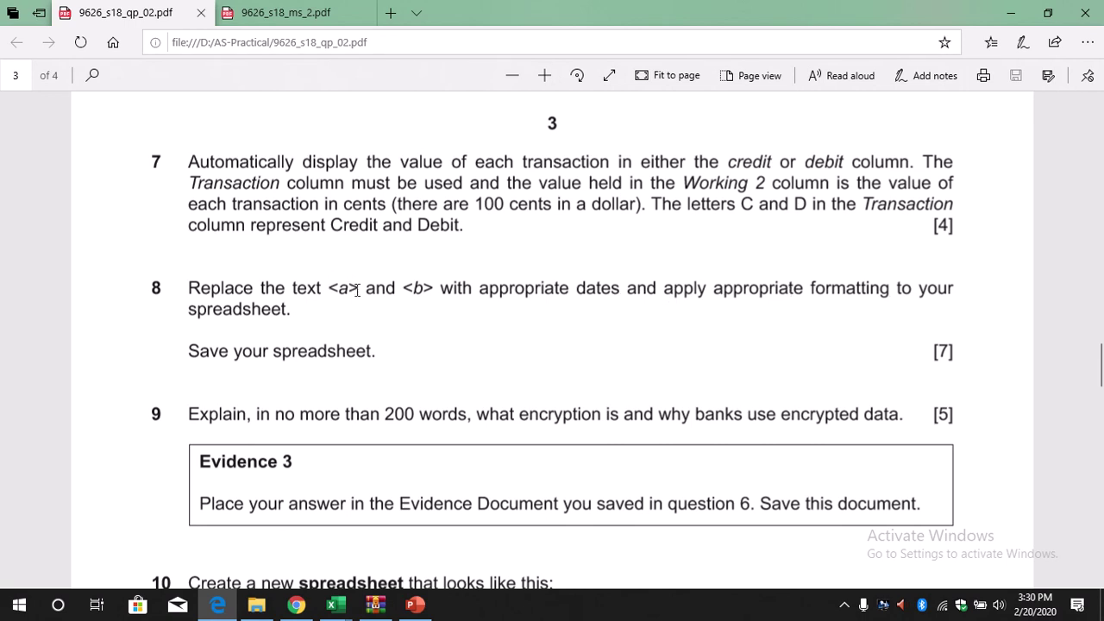
{"action": "left_click", "coordinate": [342, 609]}
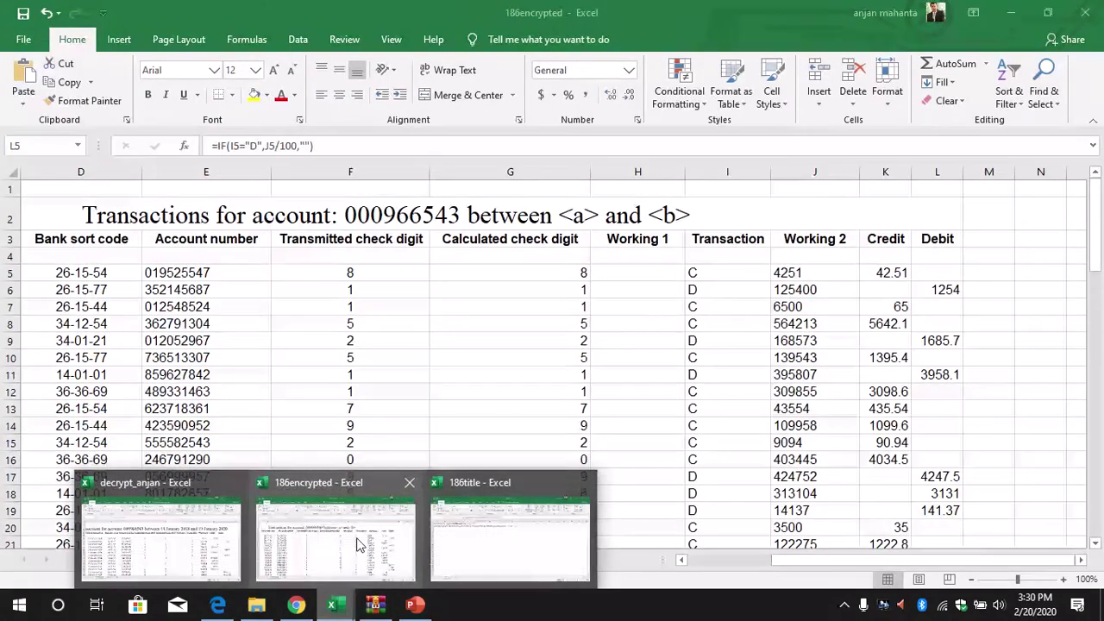
{"action": "left_click", "coordinate": [360, 545]}
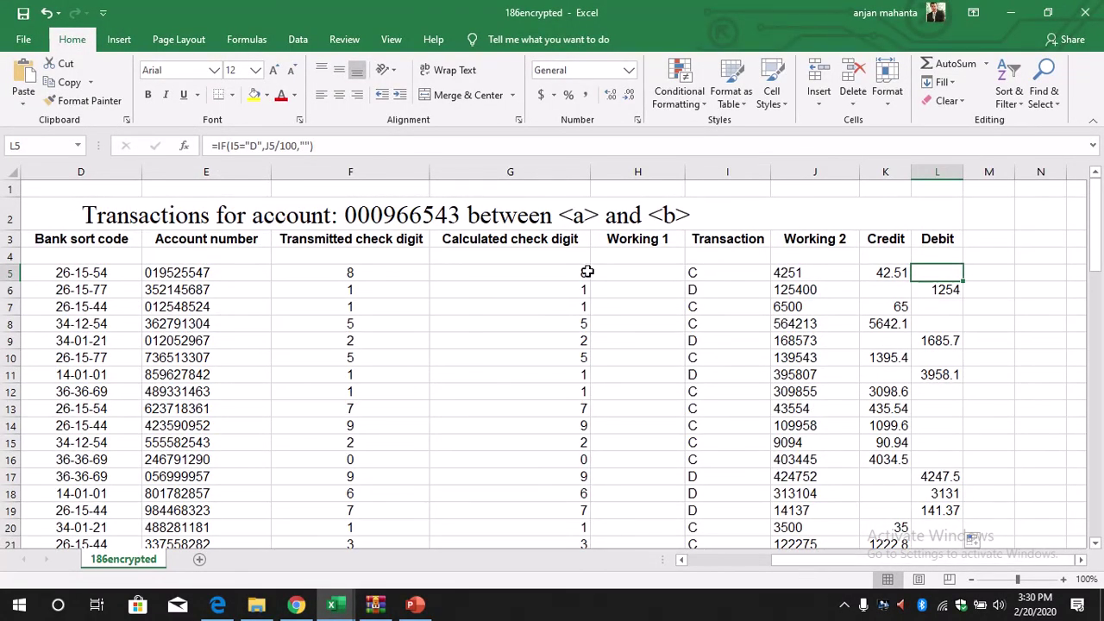
{"action": "left_click", "coordinate": [575, 217]}
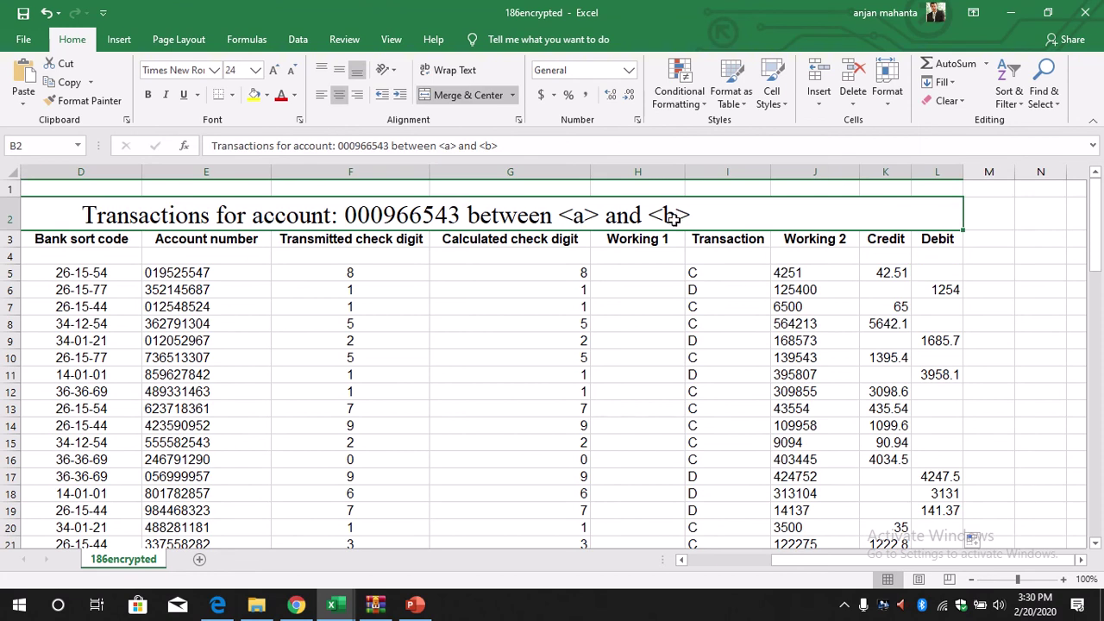
{"action": "left_click_drag", "start_coordinate": [828, 560], "coordinate": [769, 571]}
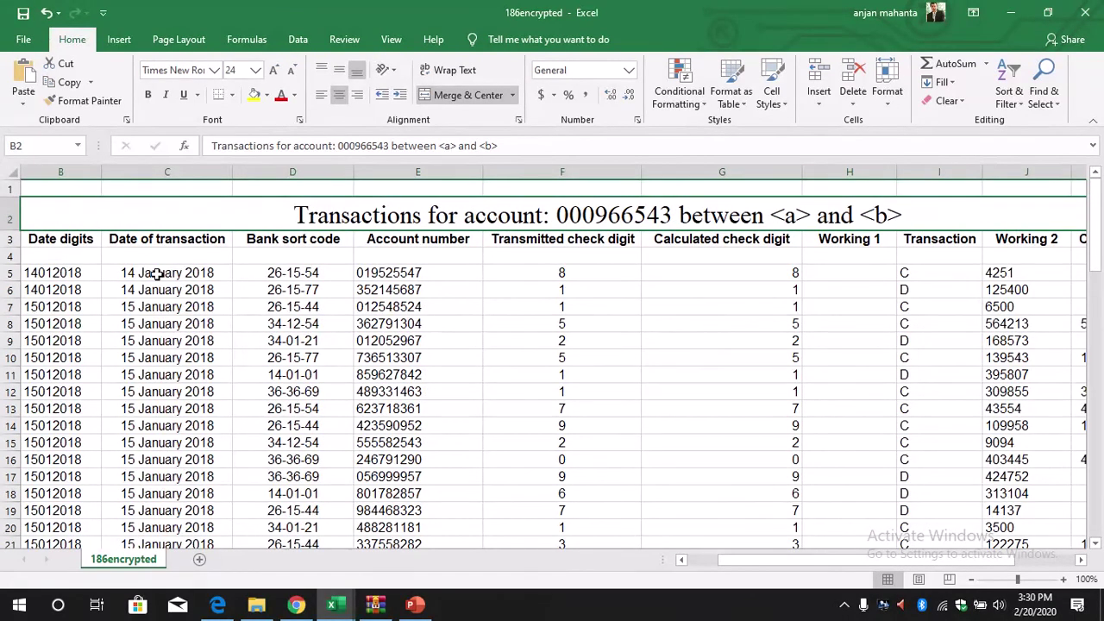
{"action": "left_click", "coordinate": [146, 272]}
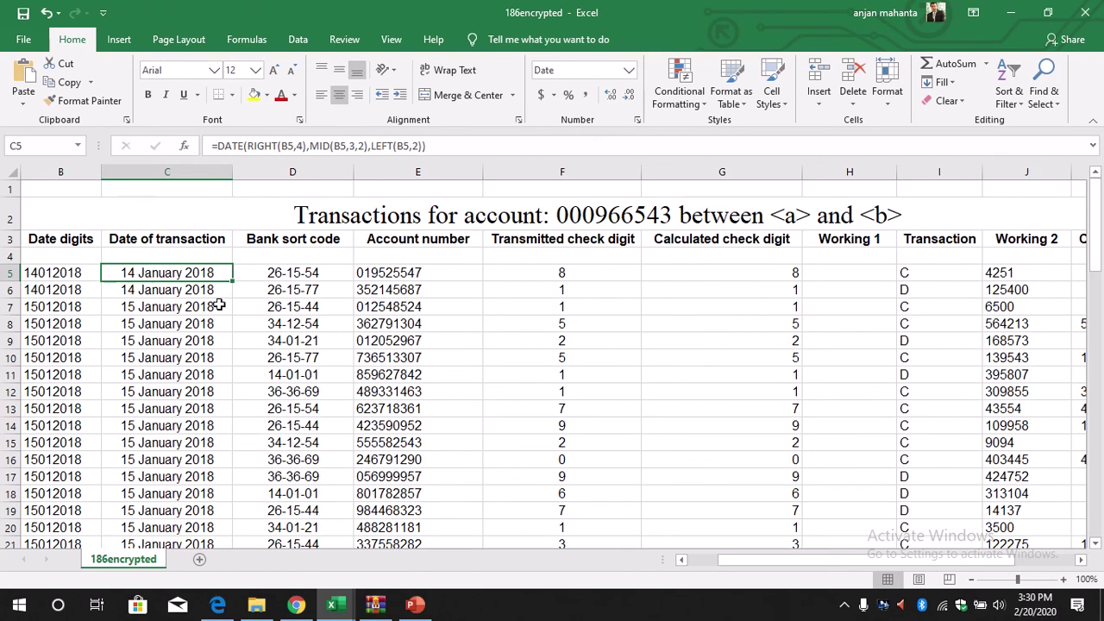
{"action": "left_click_drag", "start_coordinate": [1096, 245], "coordinate": [1095, 493]}
{"action": "left_click", "coordinate": [196, 529]}
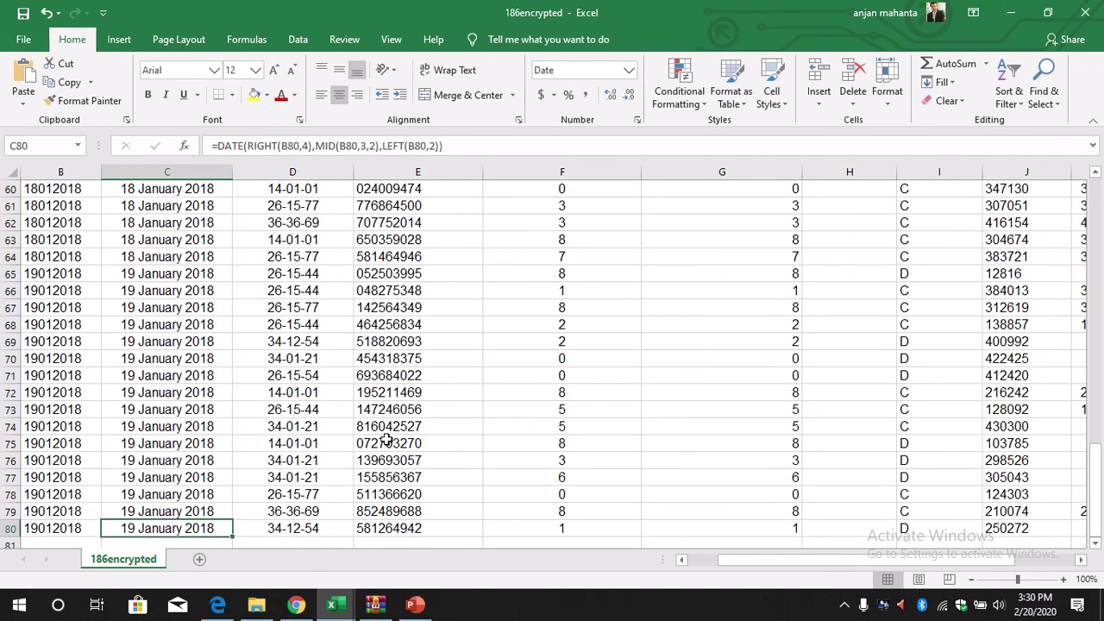
{"action": "left_click_drag", "start_coordinate": [1096, 455], "coordinate": [1101, 151]}
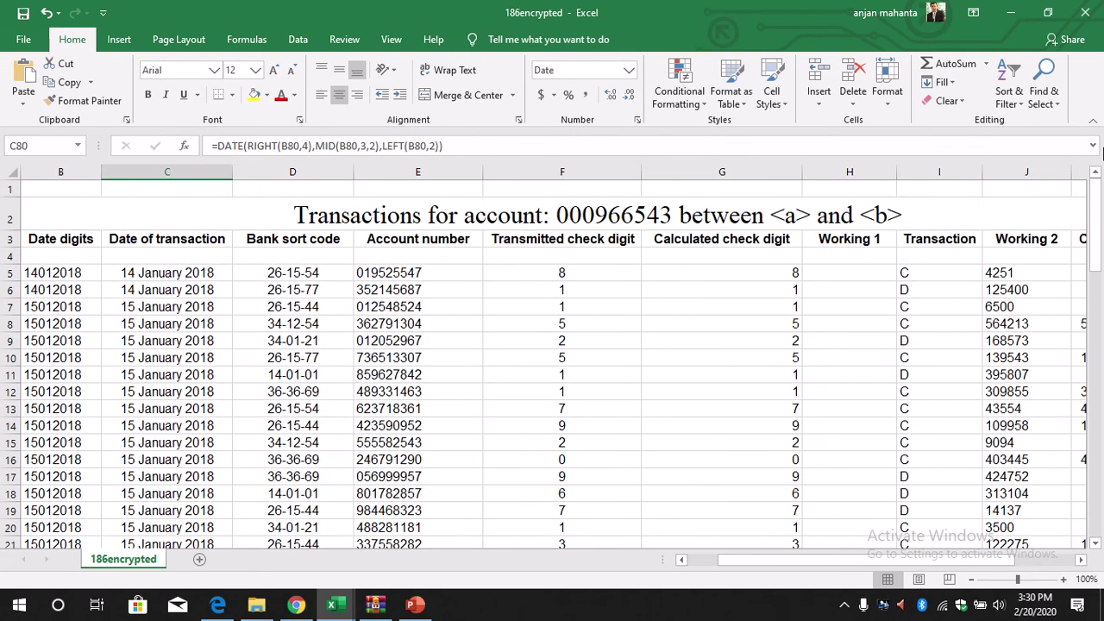
Edit title cell B2 to read 'between 14 January 2018 and 19 January 2018'
{"action": "left_click", "coordinate": [611, 214]}
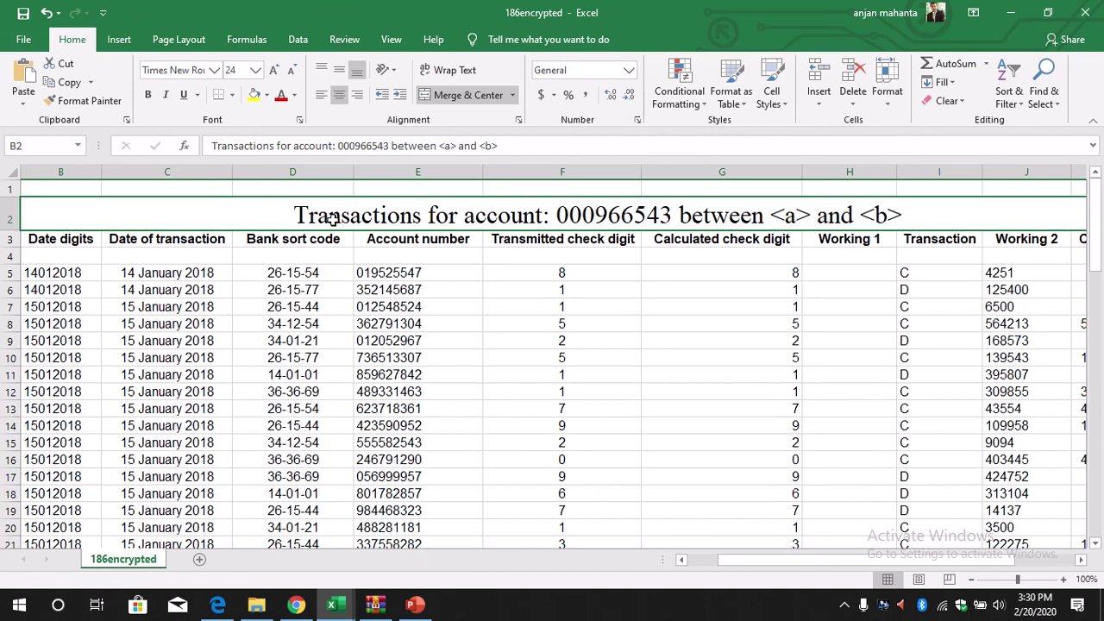
{"action": "left_click", "coordinate": [455, 146]}
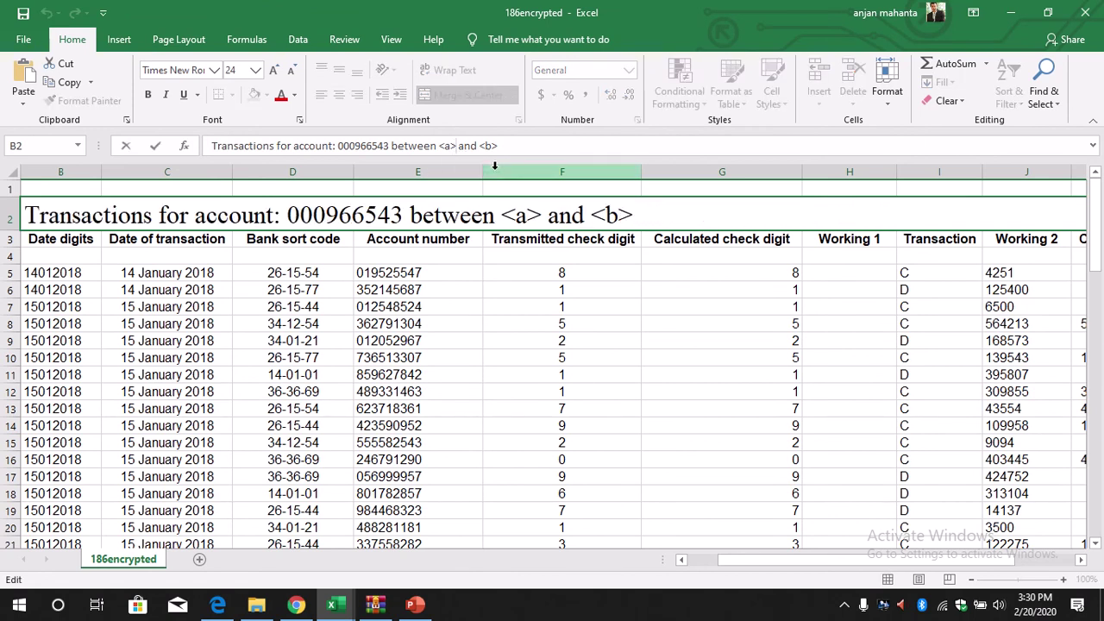
{"action": "key", "text": "BackSpace"}
{"action": "key", "text": "BackSpace"}
{"action": "key", "text": "BackSpace"}
{"action": "type", "text": "14 January "}
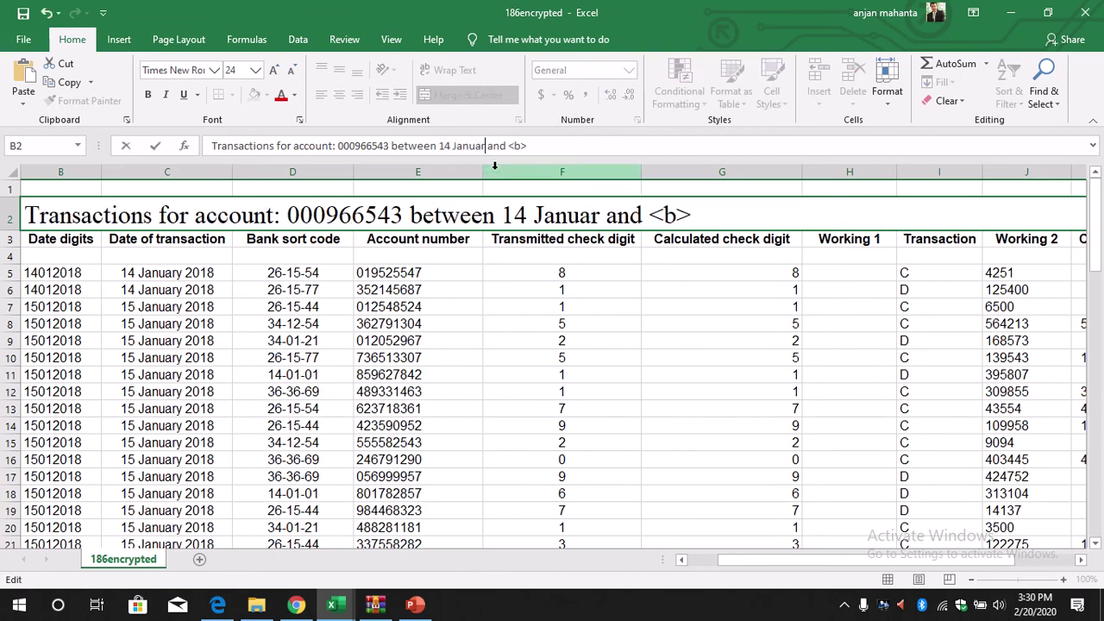
{"action": "type", "text": "2018"}
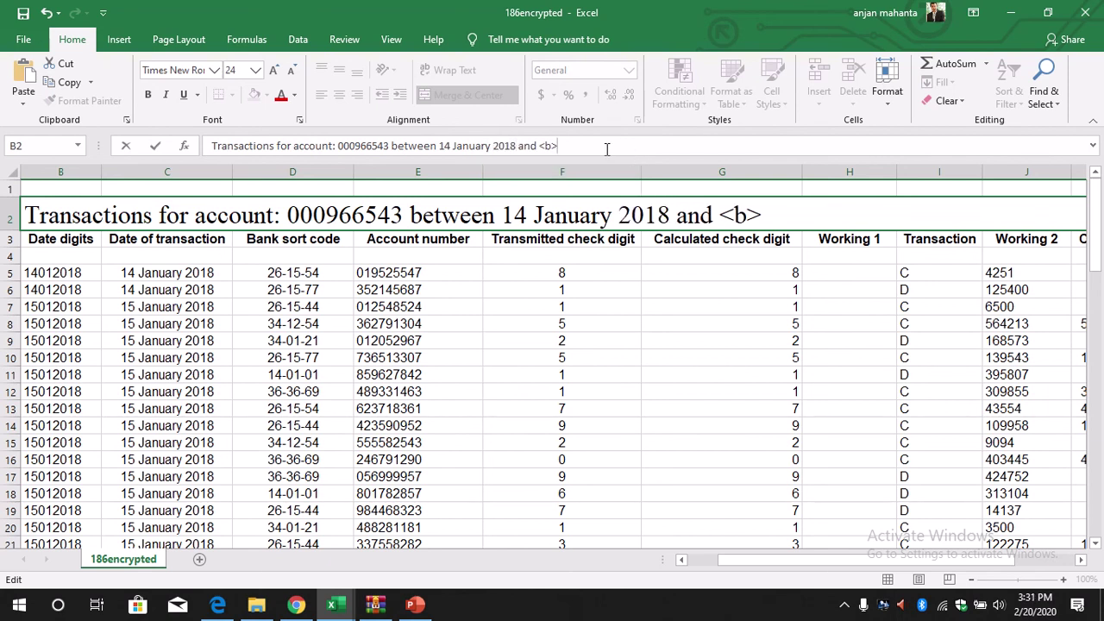
{"action": "key", "text": "BackSpace"}
{"action": "key", "text": "BackSpace"}
{"action": "type", "text": "19 Januar"}
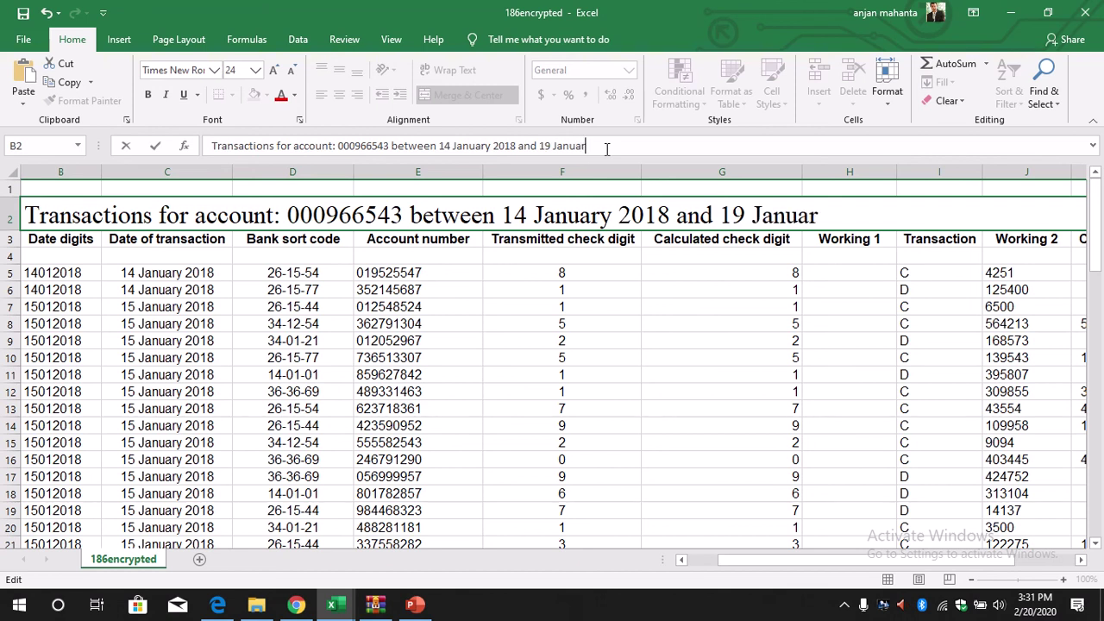
{"action": "type", "text": "y 2018"}
{"action": "key", "text": "Return"}
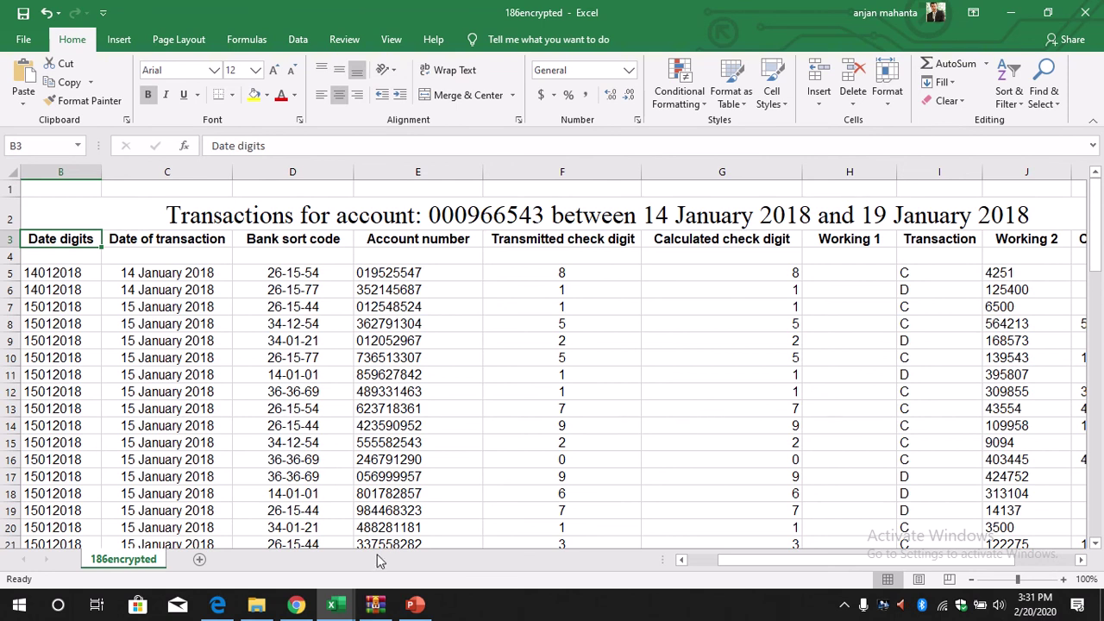
In the question paper, highlight the save instruction and question 9, then scroll down toward question 10
{"action": "left_click", "coordinate": [217, 604]}
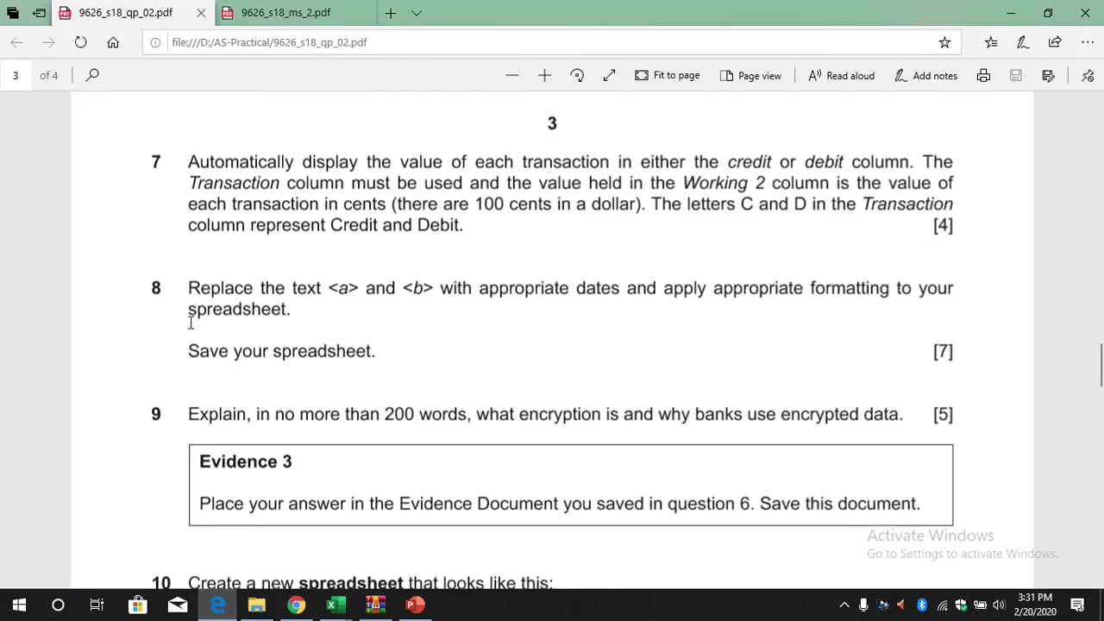
{"action": "left_click_drag", "start_coordinate": [386, 351], "coordinate": [180, 363]}
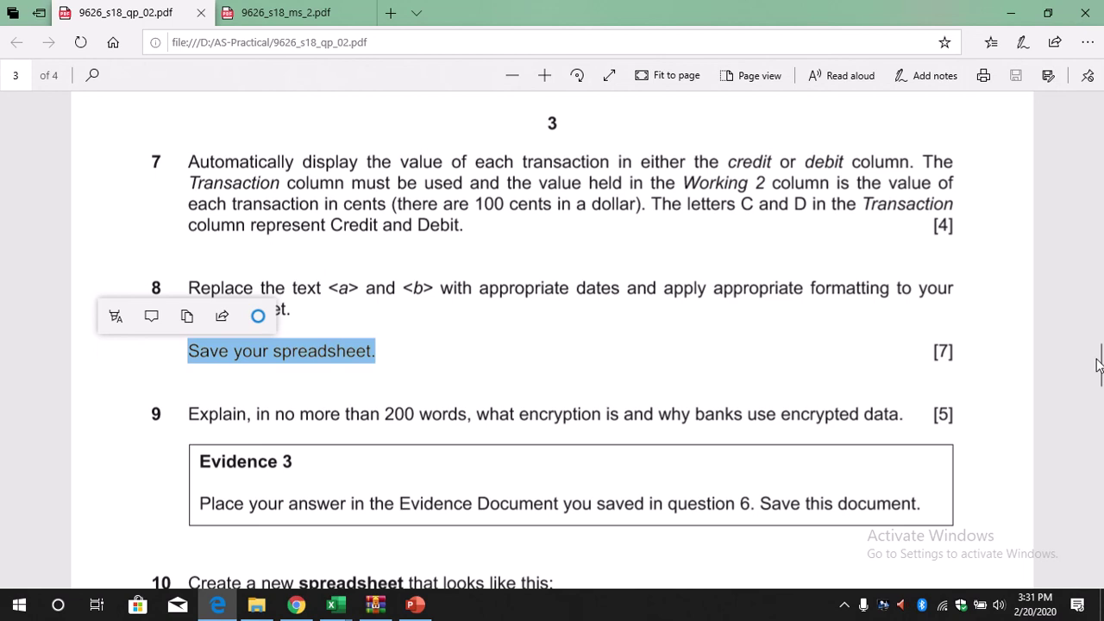
{"action": "scroll", "coordinate": [1101, 373], "scroll_direction": "down", "scroll_amount": 1}
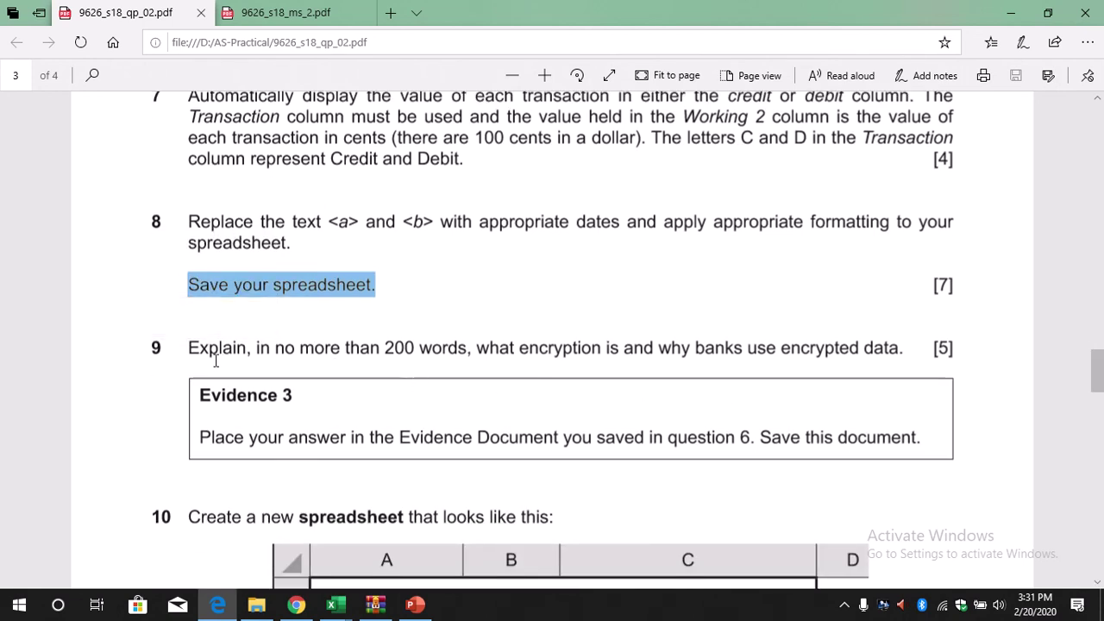
{"action": "left_click_drag", "start_coordinate": [189, 349], "coordinate": [929, 444]}
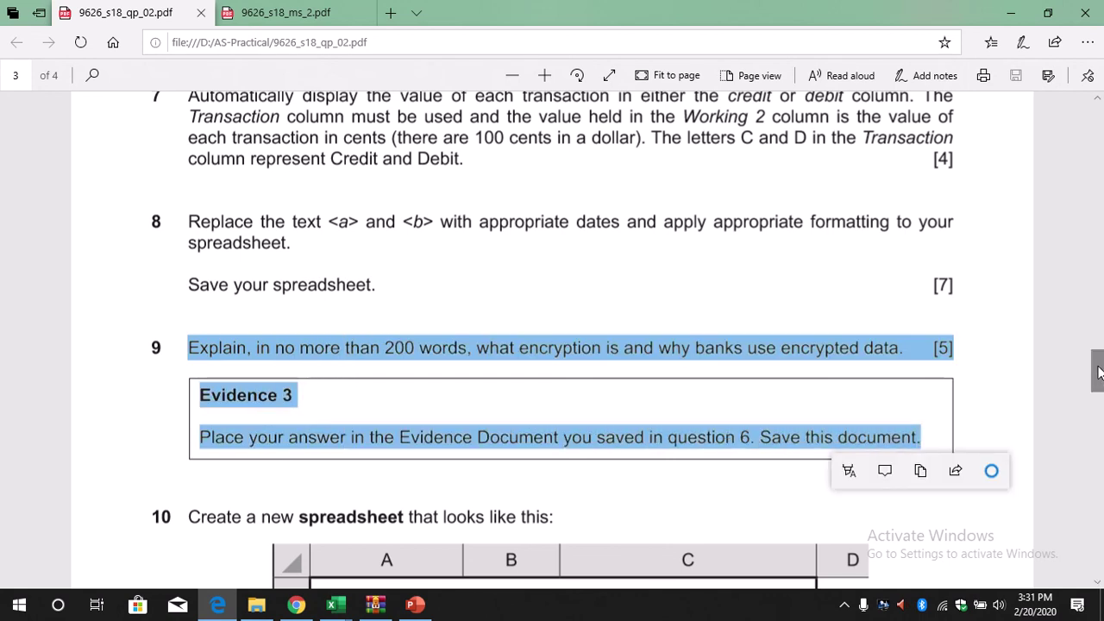
{"action": "left_click_drag", "start_coordinate": [1101, 371], "coordinate": [1101, 388]}
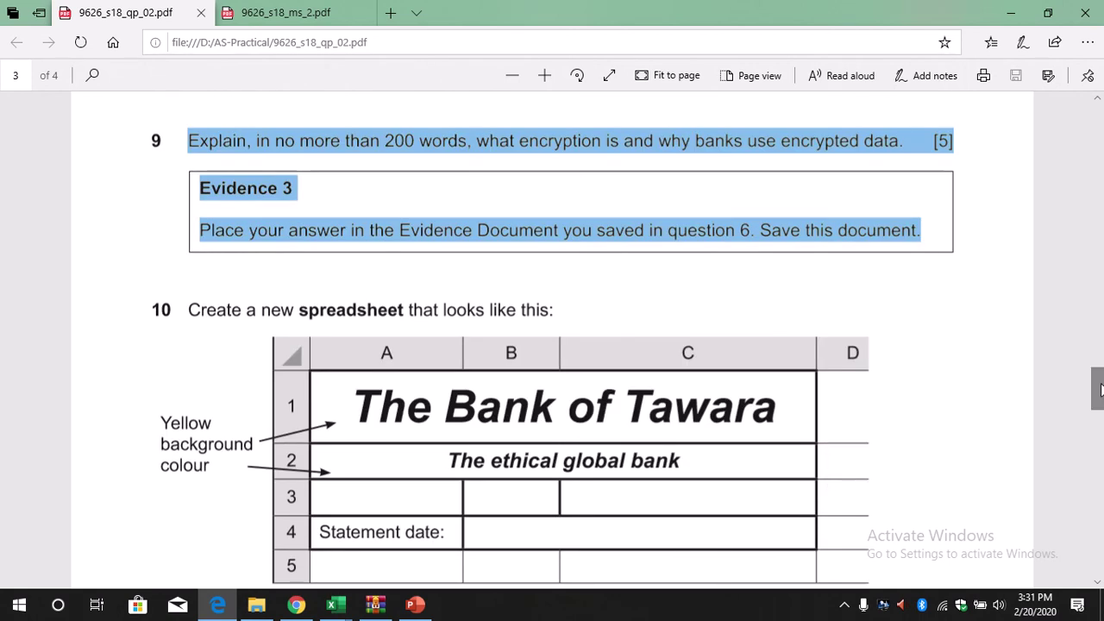
{"action": "mouse_move", "coordinate": [498, 8]}
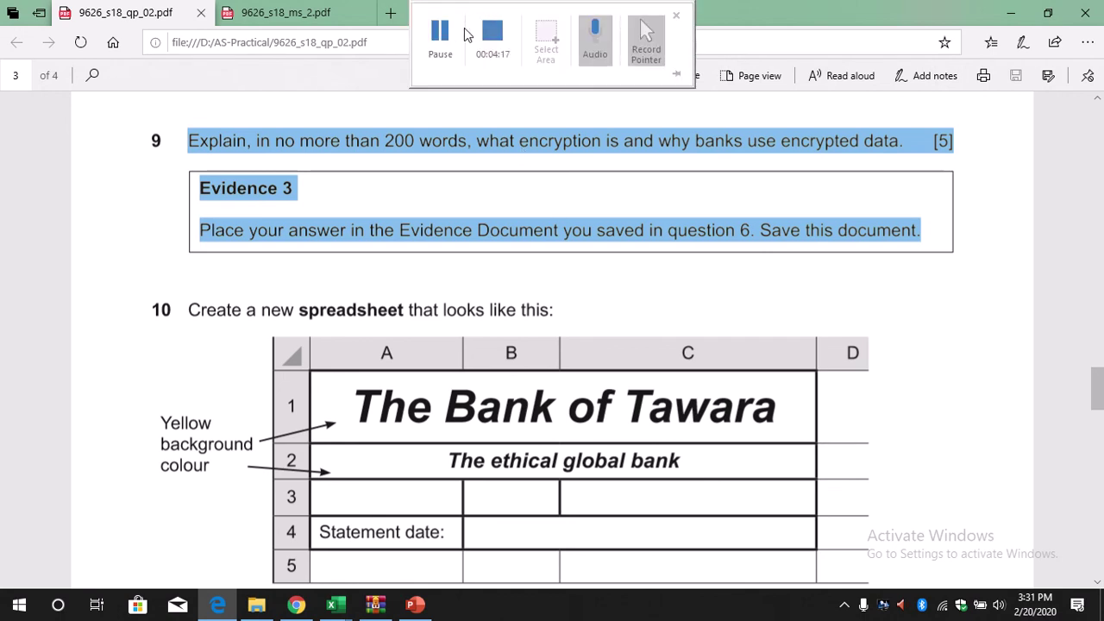